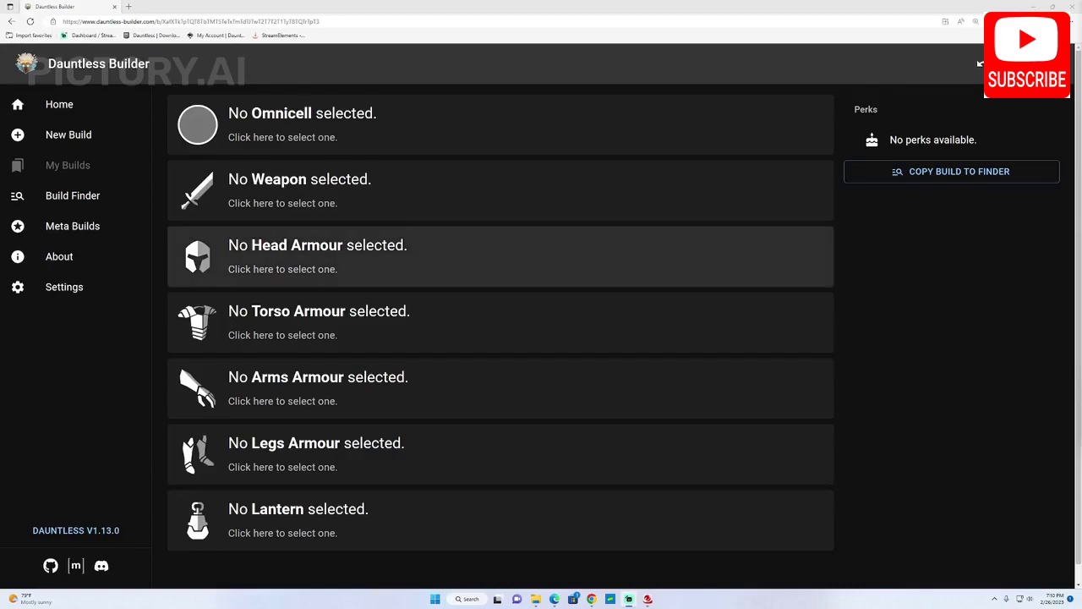
Step: Select Revenant as the build's Omnicell
click(500, 124)
scroll(534, 342, down, 1)
scroll(478, 531, down, 5)
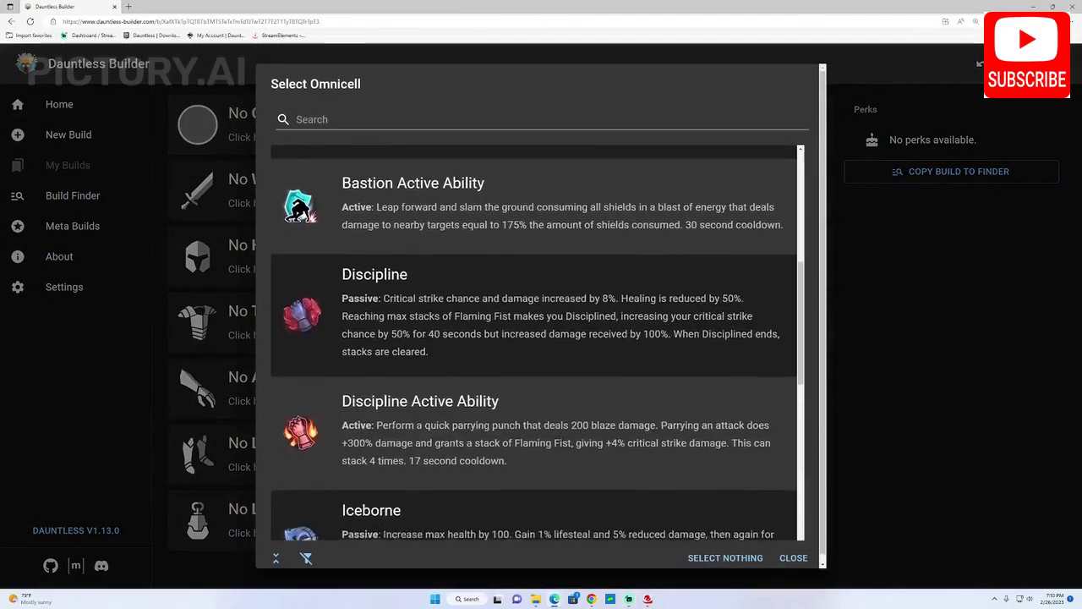
click(478, 531)
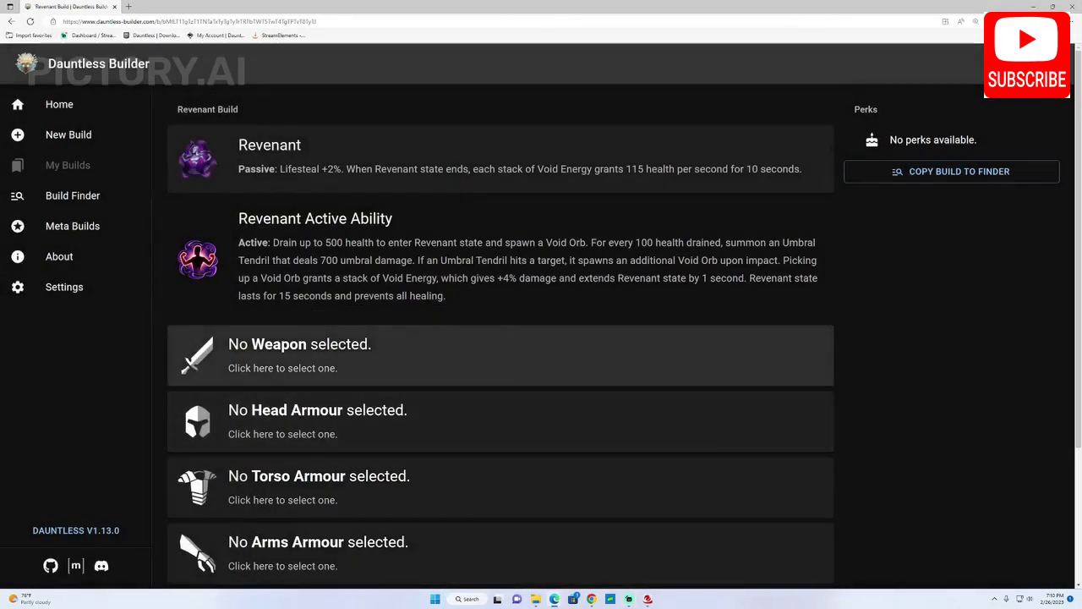
Step: Search the weapons for "cold" and equip Cold Hell as the build's weapon
click(355, 355)
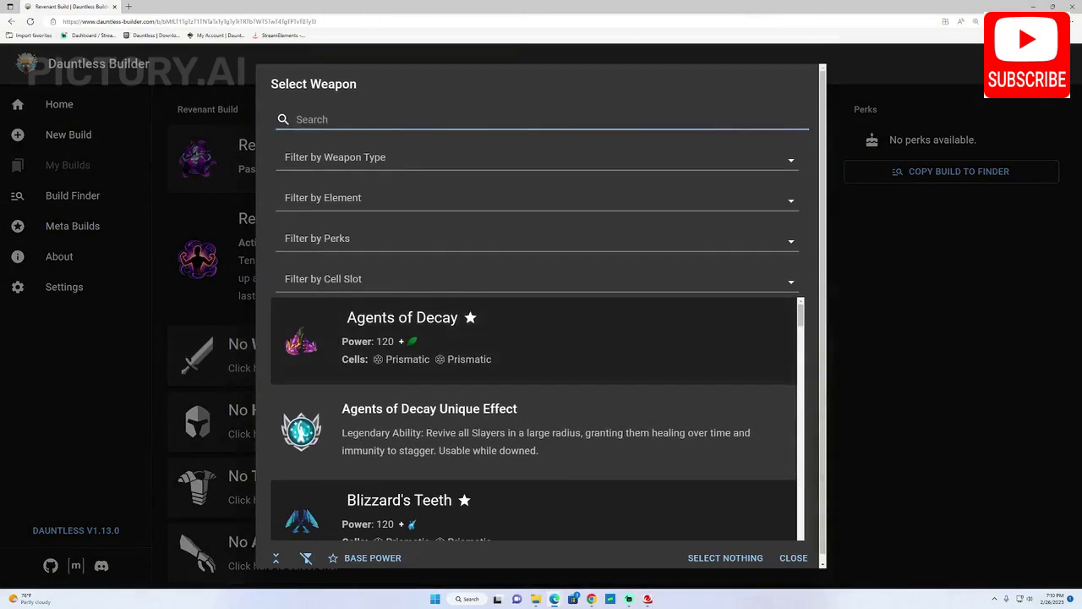
text(cold)
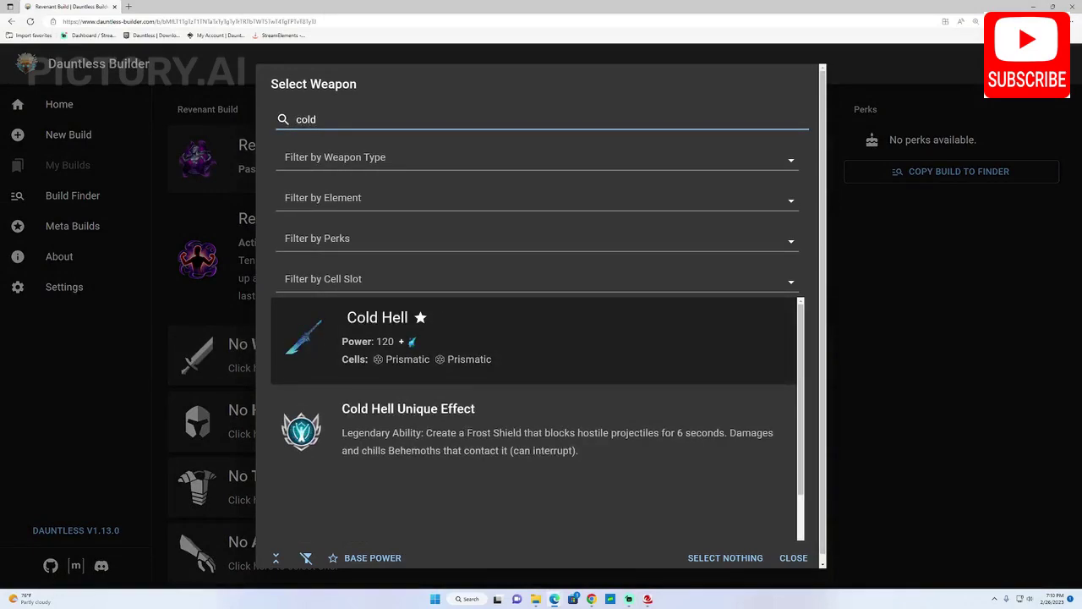
click(533, 341)
Step: Set Frostwülf's Rip as the bond weapon for Cold Hell
scroll(780, 358, down, 2)
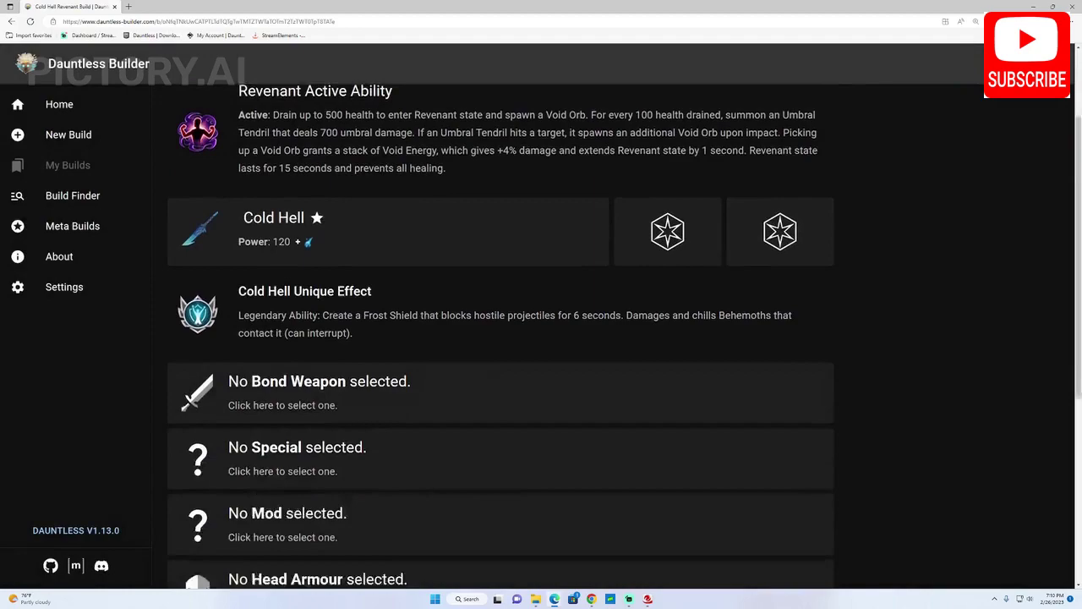
scroll(501, 335, down, 2)
click(501, 276)
click(532, 188)
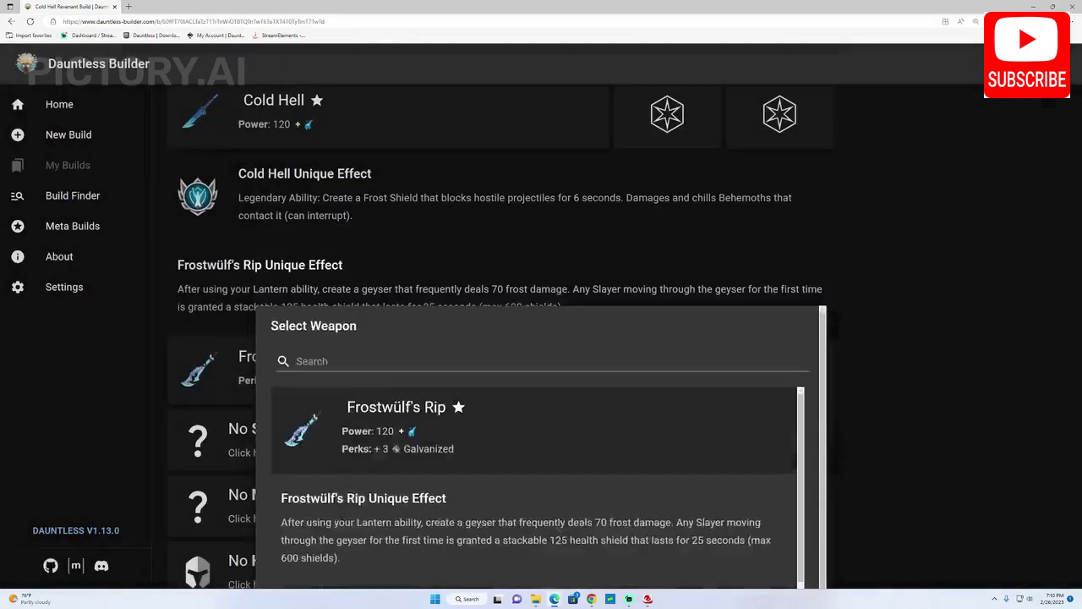
Step: Choose Savage Wellspring as the weapon's special and Munitions Amplifier as its mod
scroll(324, 274, down, 3)
click(322, 188)
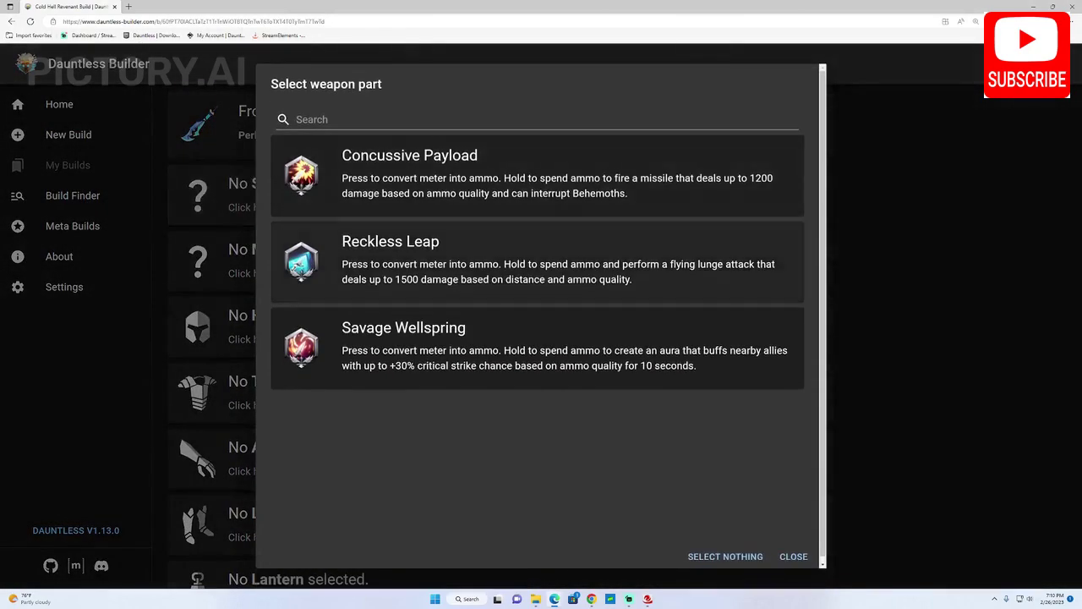
click(473, 347)
click(423, 287)
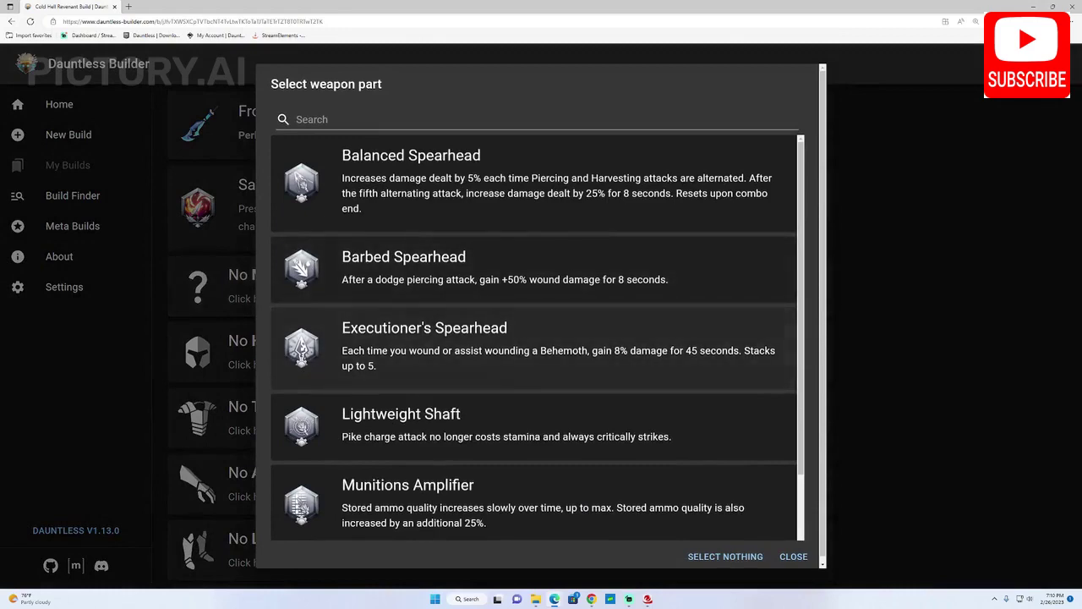
click(507, 503)
Step: Equip the Timeweave Helm as head armour and fit a +3 Predator Cell in its slot
scroll(507, 338, down, 2)
click(423, 241)
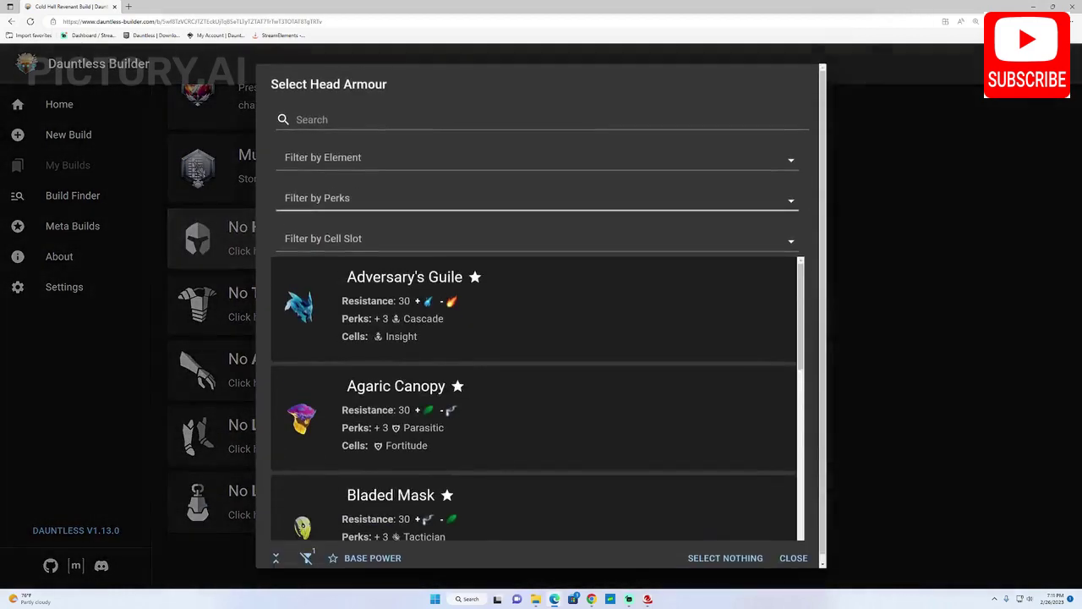
text(t)
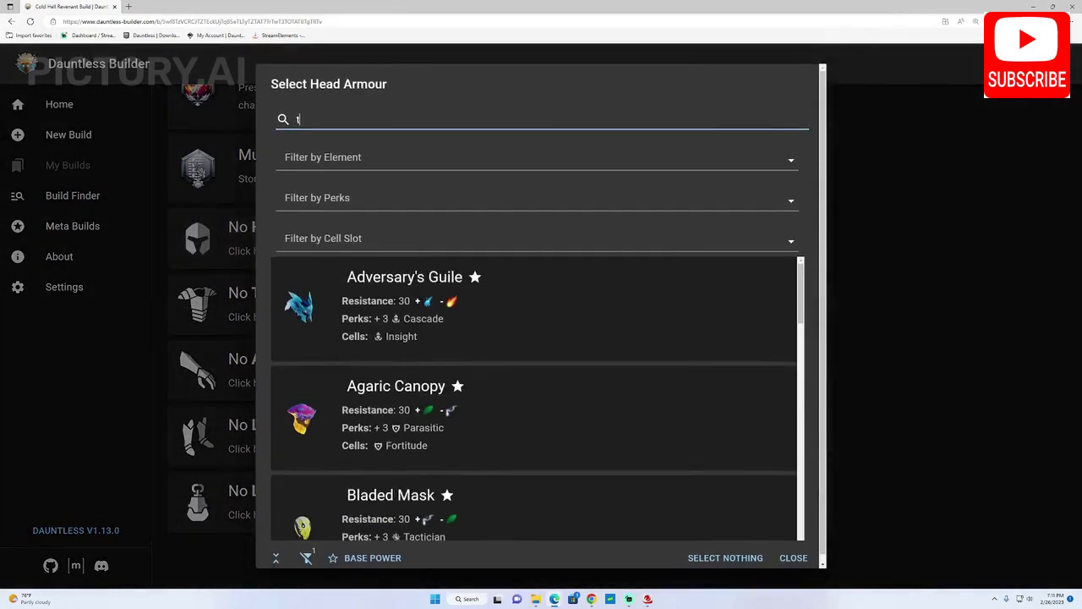
text(im)
click(537, 309)
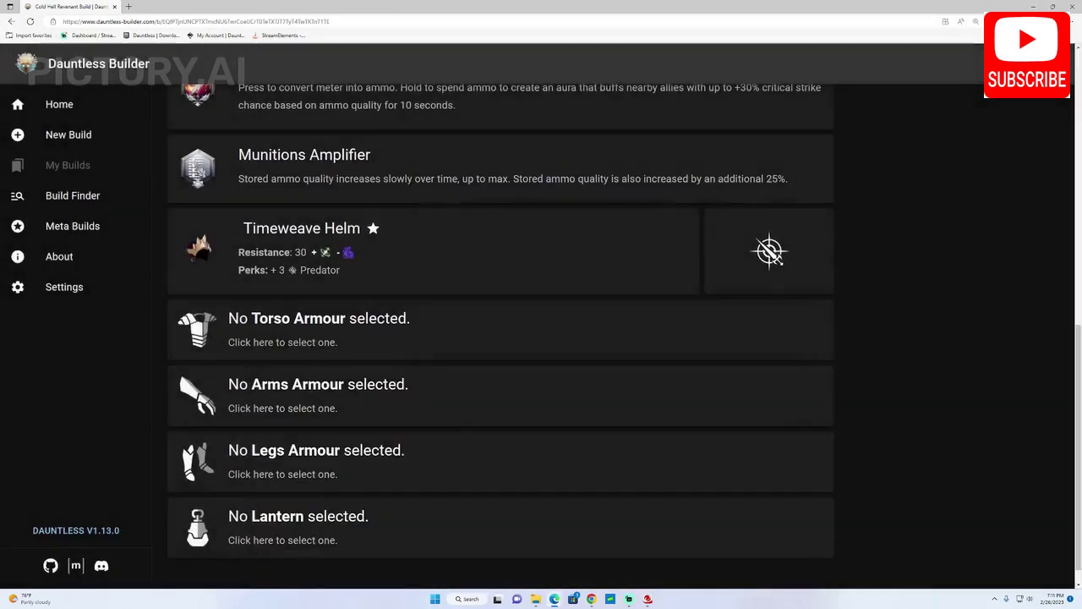
click(770, 251)
scroll(533, 338, down, 3)
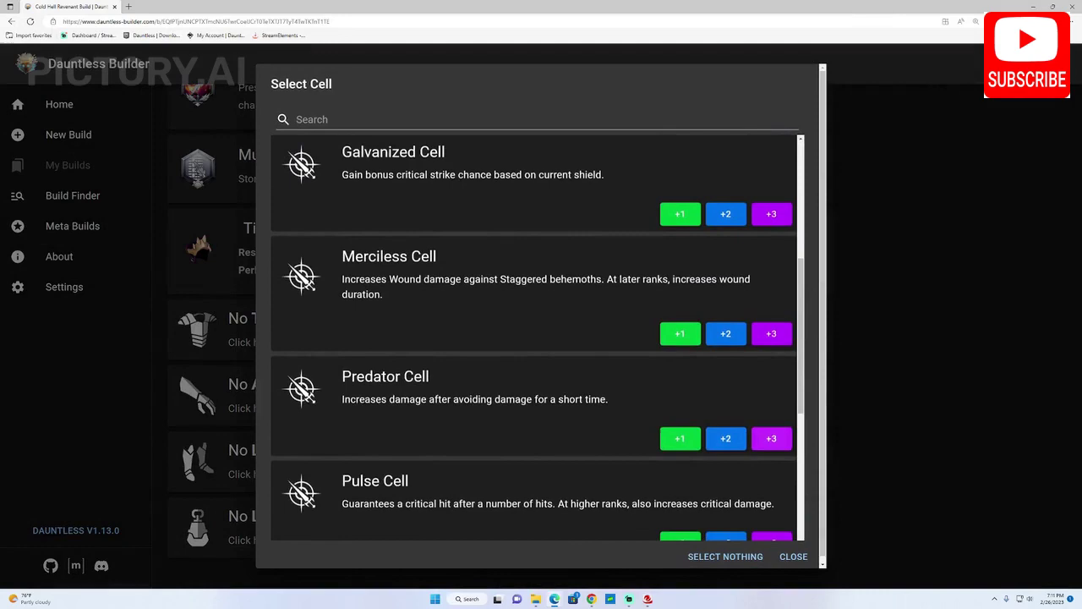
click(771, 438)
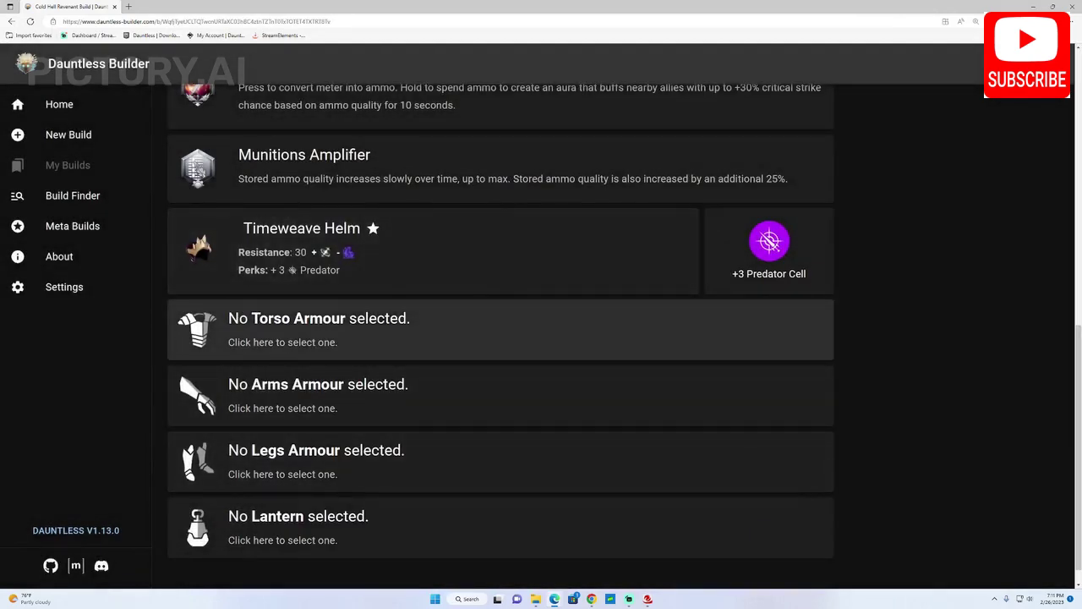
Step: Equip the Skraevwing Jacket as torso armour and fit a +3 Adrenaline Cell in its slot
click(338, 329)
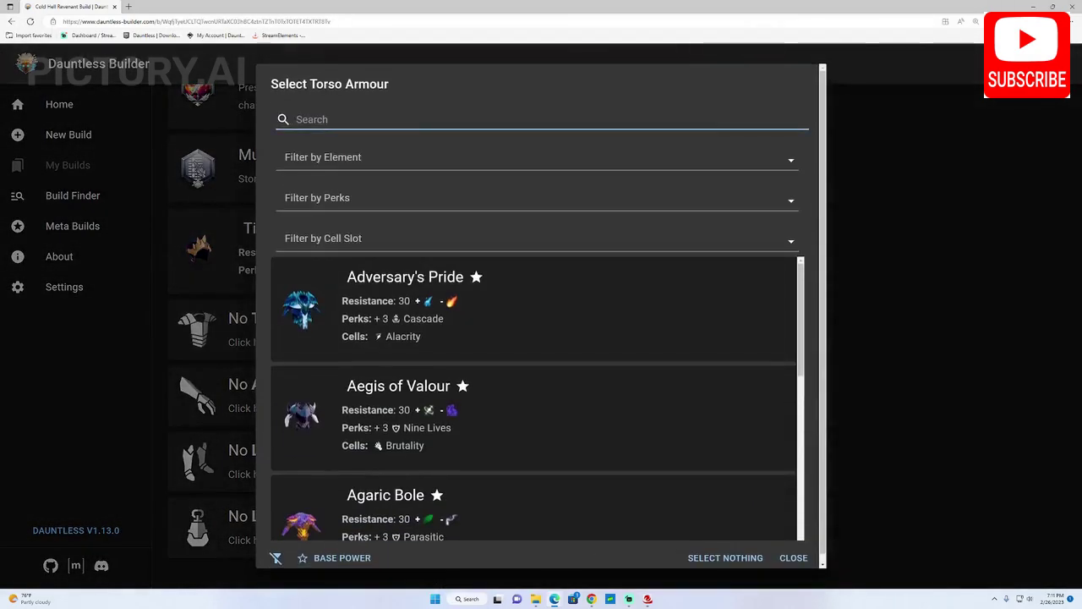
text(skr)
click(302, 314)
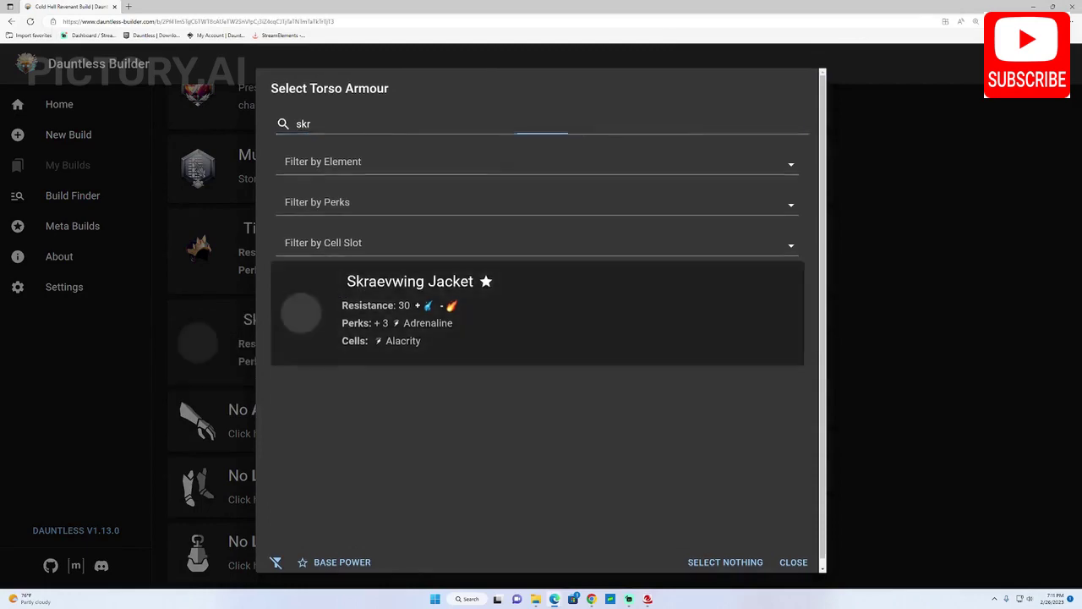
click(768, 342)
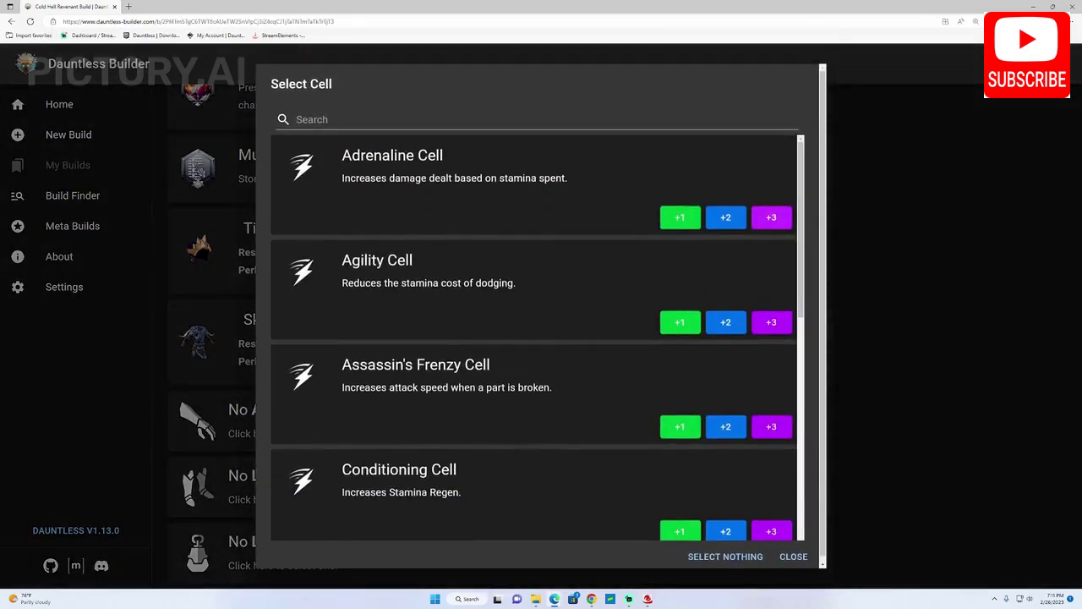
click(771, 218)
Step: Equip the Timeweave Gauntlets as arms armour and fit a +3 Galvanized Cell in their slot
click(284, 371)
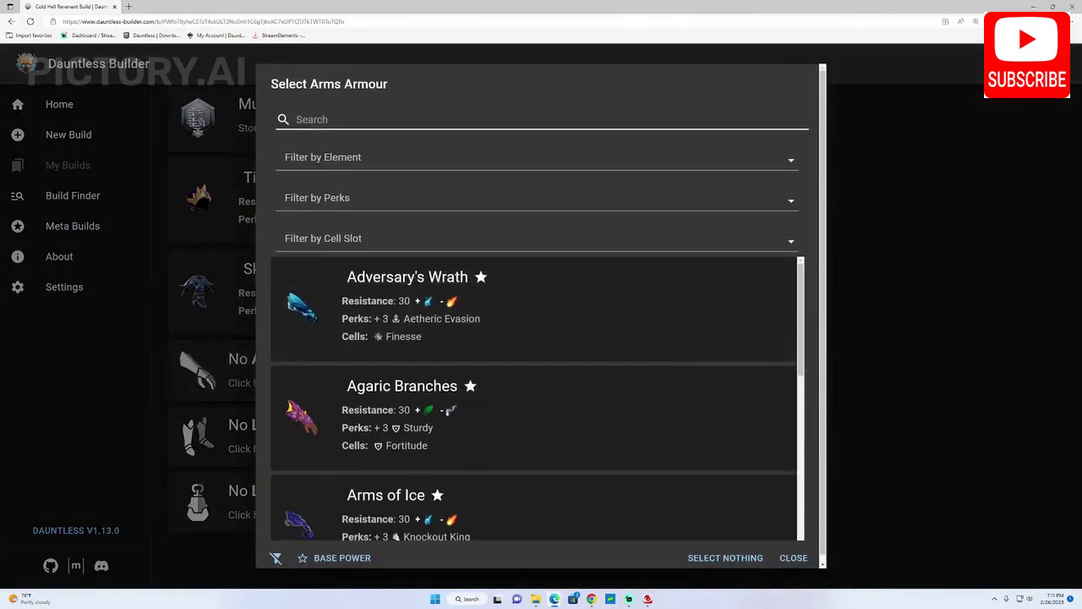
text(time)
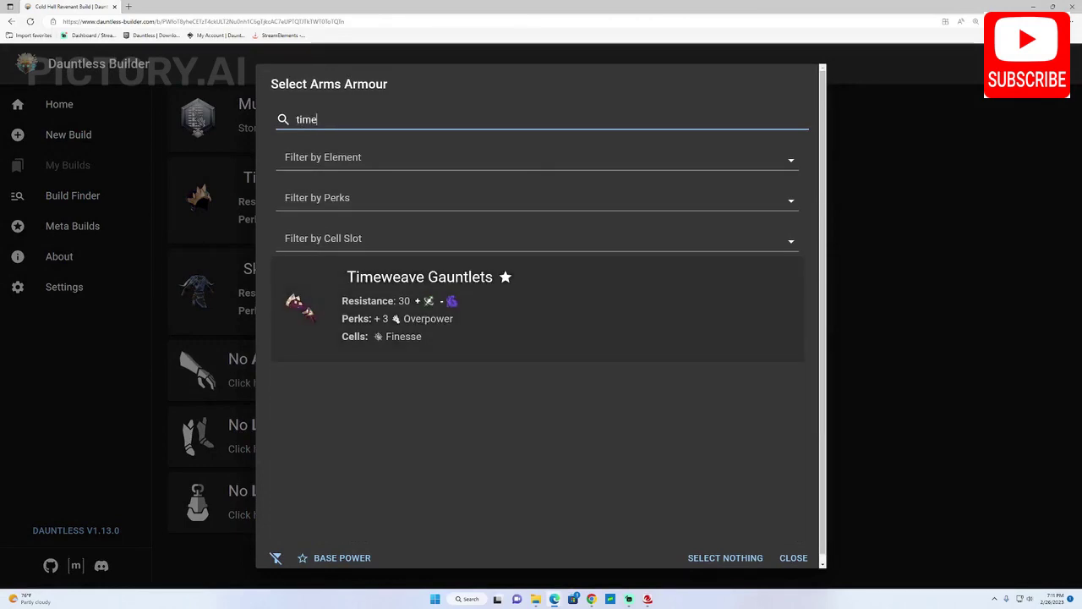
click(538, 308)
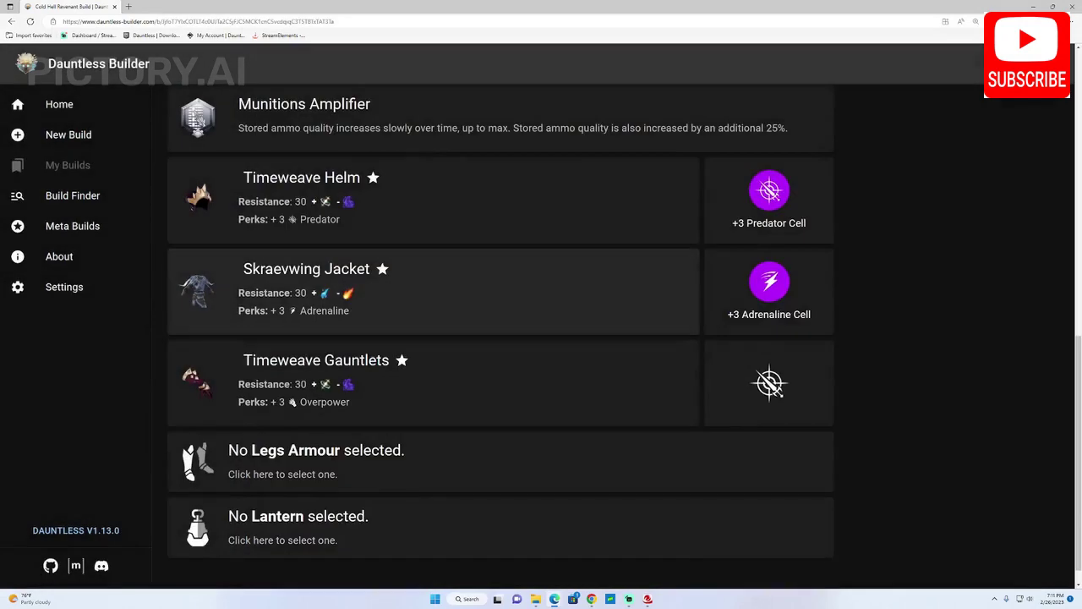
click(764, 387)
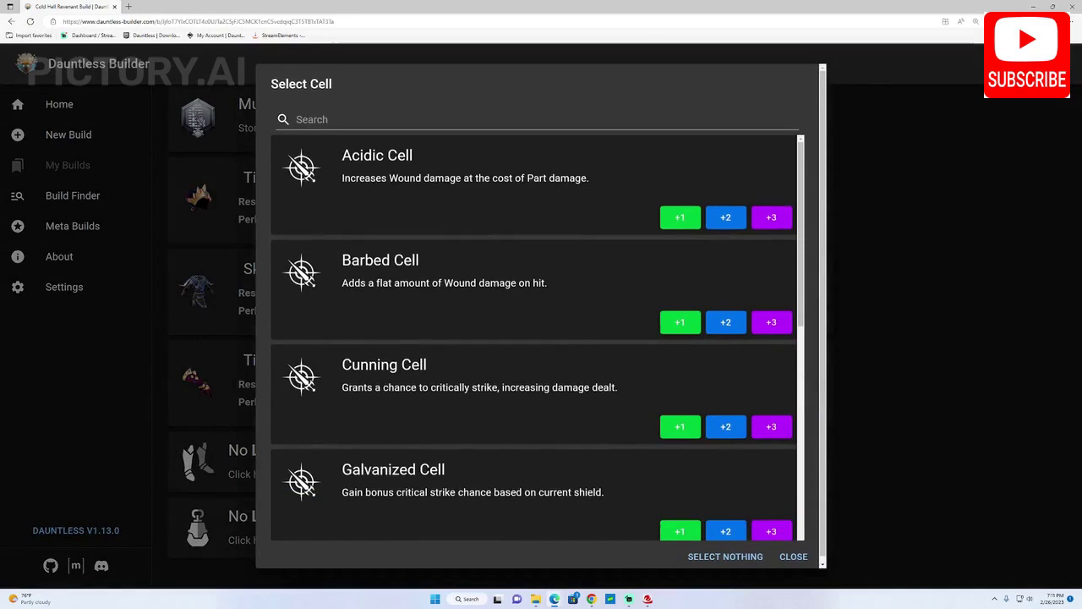
click(771, 531)
Step: Equip the Timeweave Leggings as legs armour and fit a +3 Berserker Cell in their slot
scroll(339, 422, down, 1)
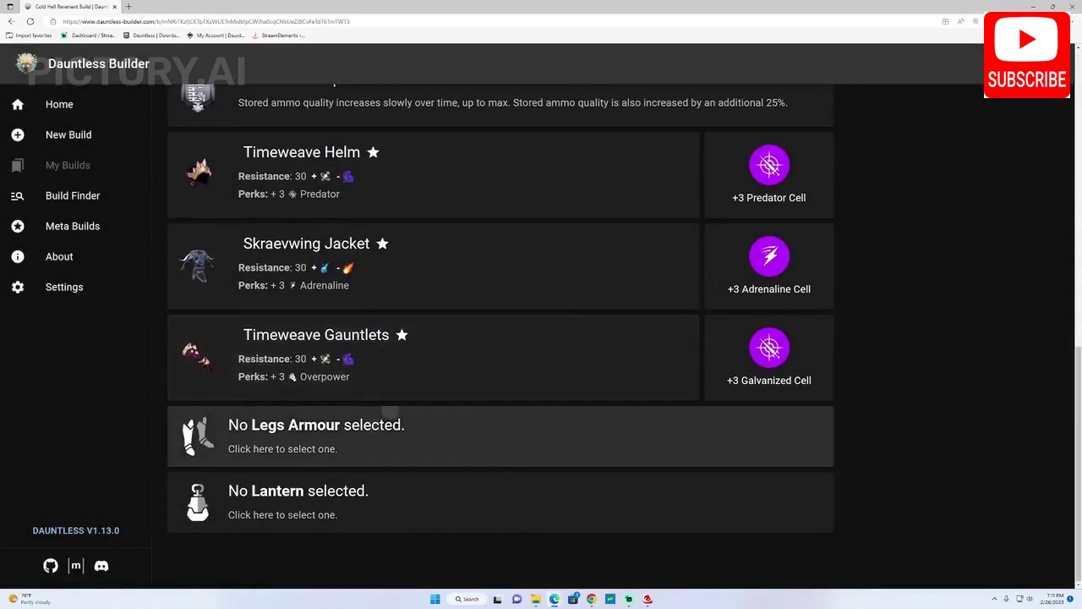
click(254, 433)
text(t)
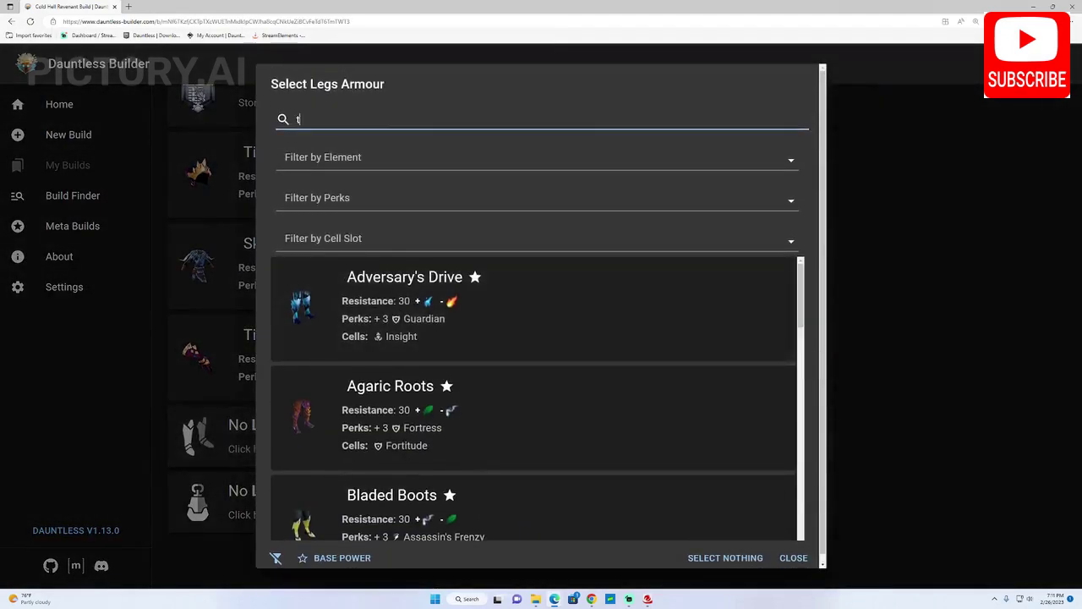
text(ime)
click(541, 309)
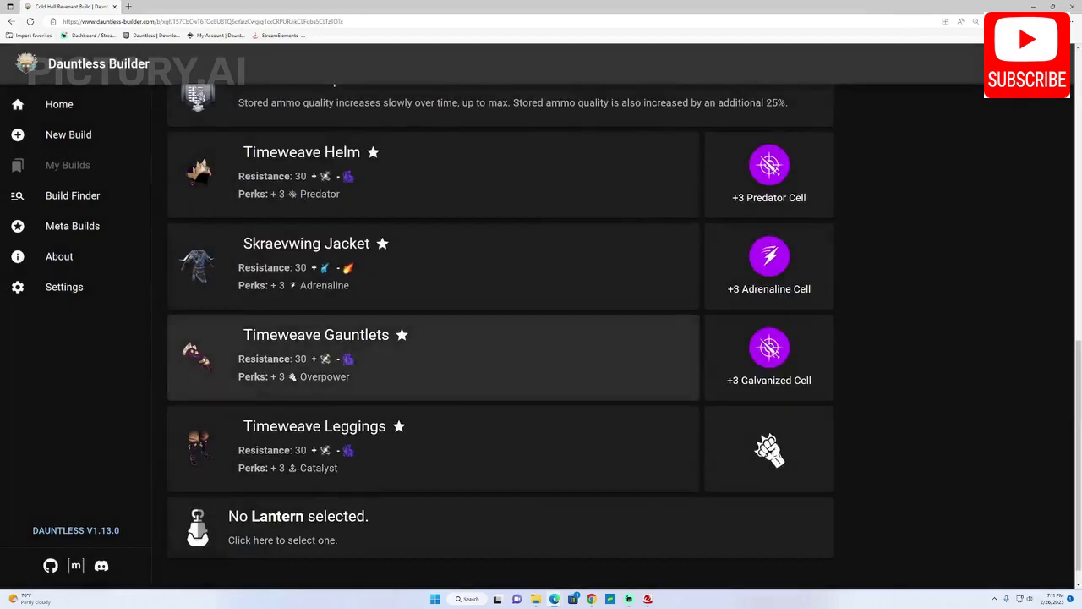
click(770, 448)
scroll(538, 338, down, 3)
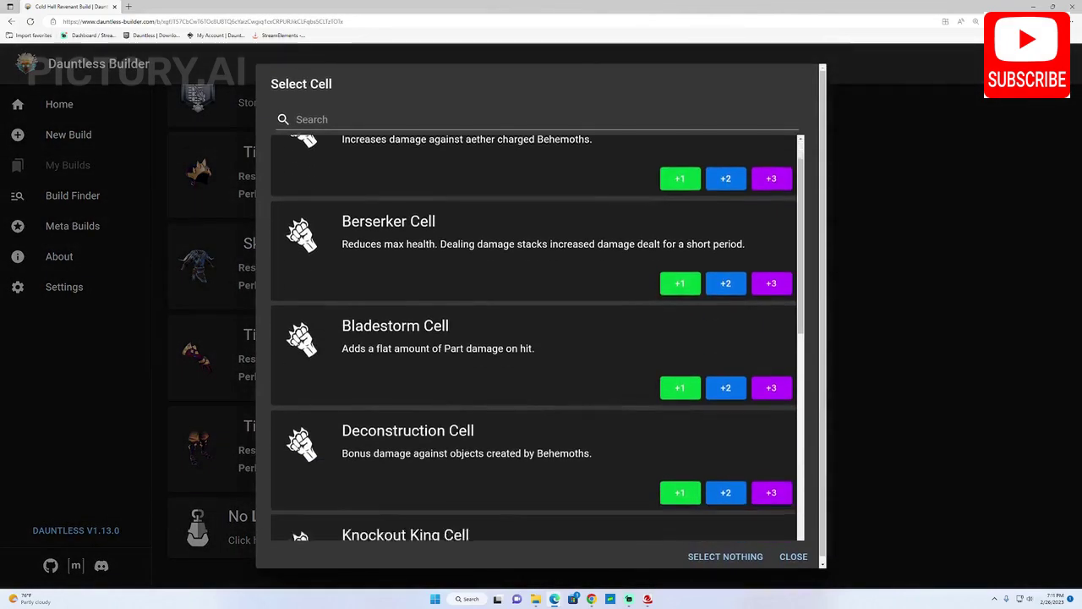
scroll(537, 338, up, 2)
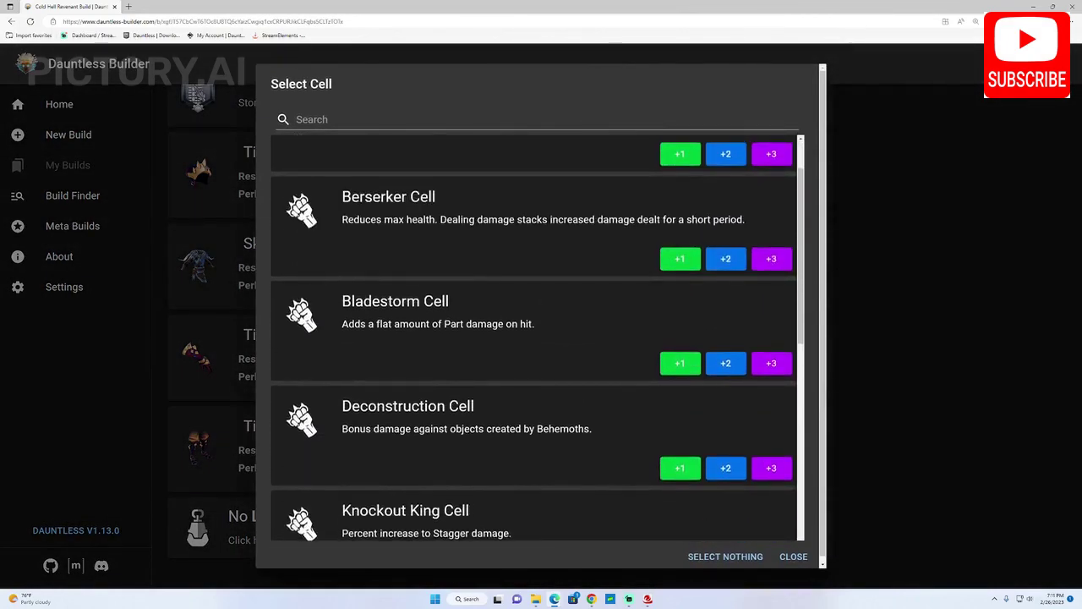
click(771, 258)
Step: Choose Skarn's Defiance as the lantern and fit a +3 Catalyst Cell in its slot
click(276, 546)
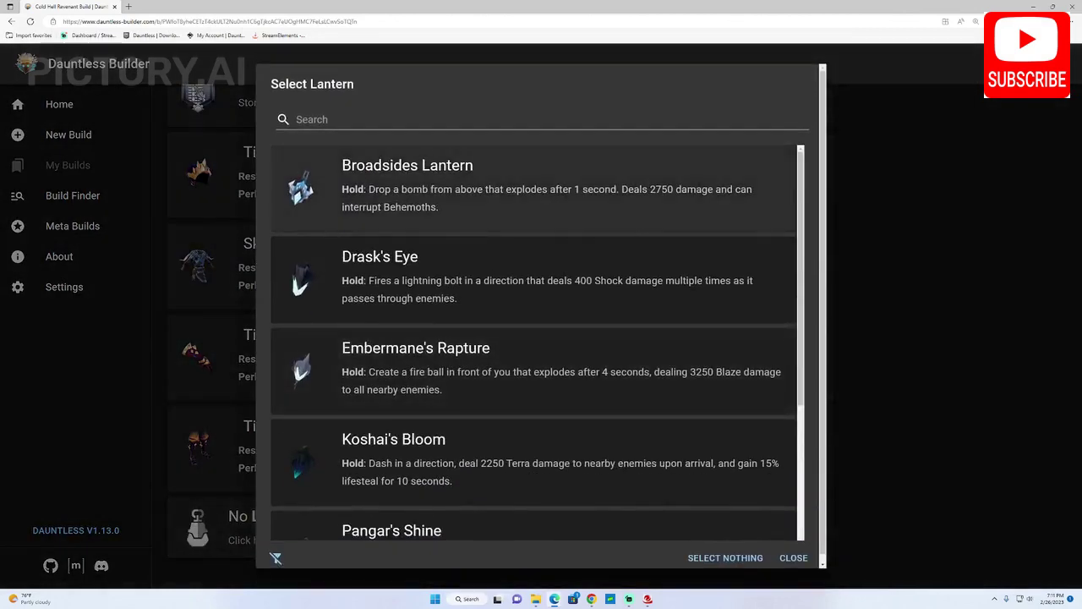
scroll(534, 343, down, 6)
click(534, 323)
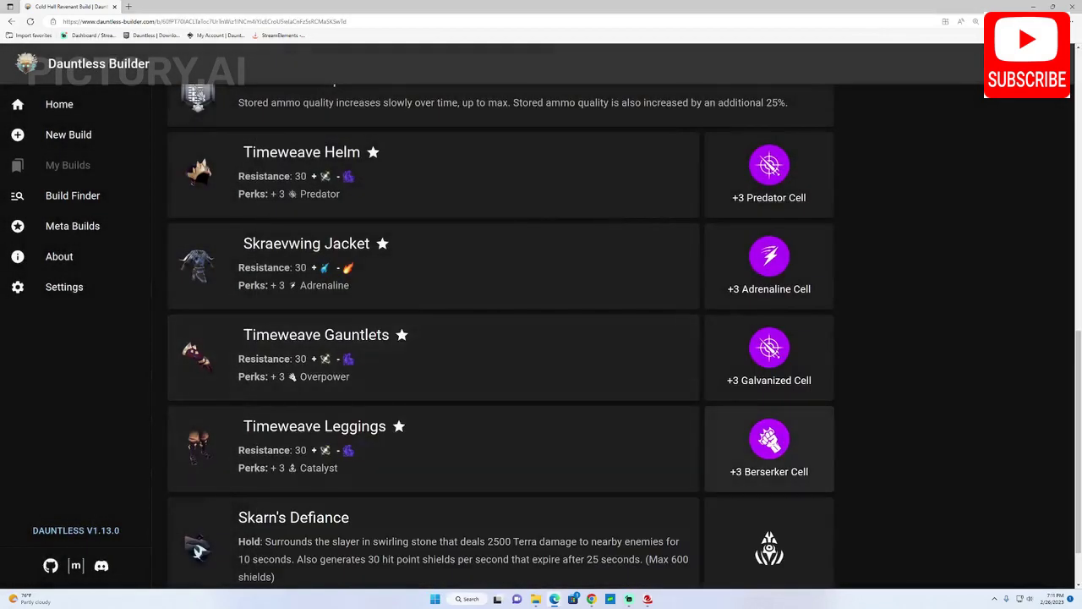
click(770, 548)
scroll(534, 337, down, 2)
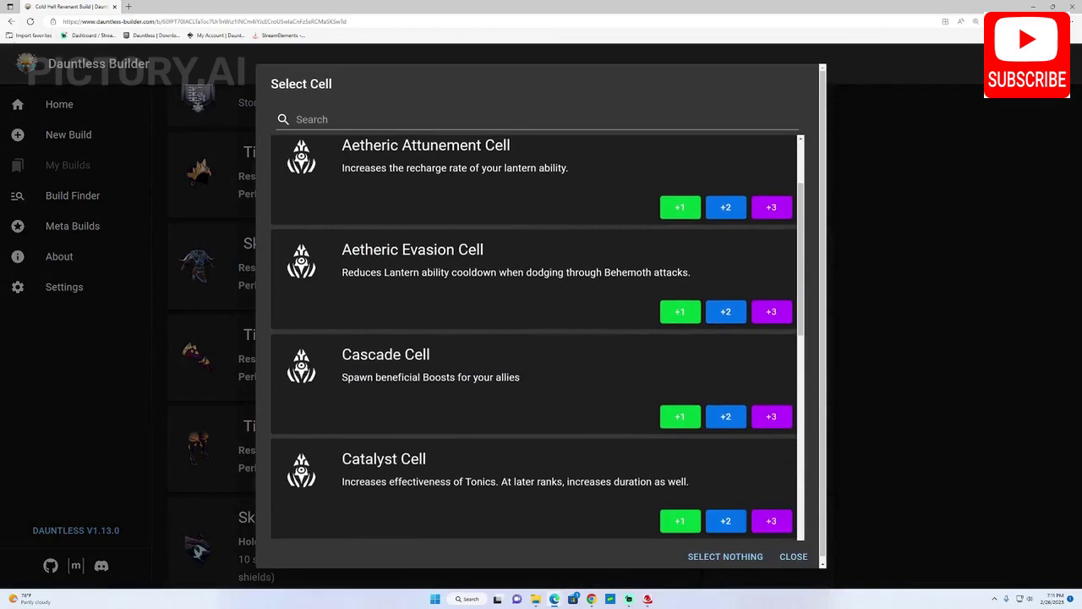
click(771, 509)
Step: Fit a +3 Cunning Cell in each of Cold Hell's two cell slots
scroll(534, 336, up, 4)
scroll(668, 358, up, 5)
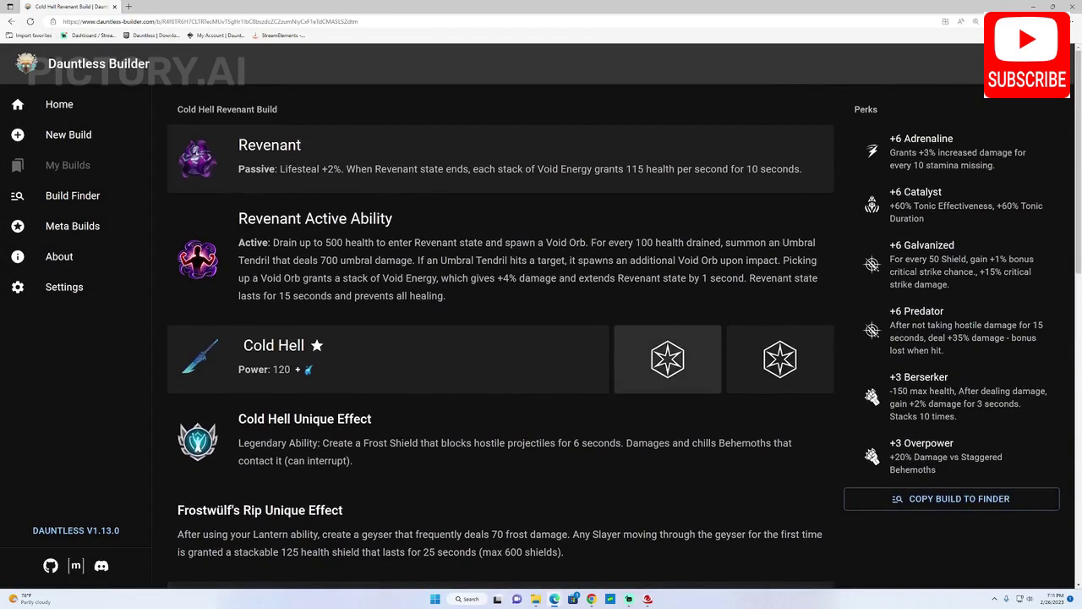
click(668, 358)
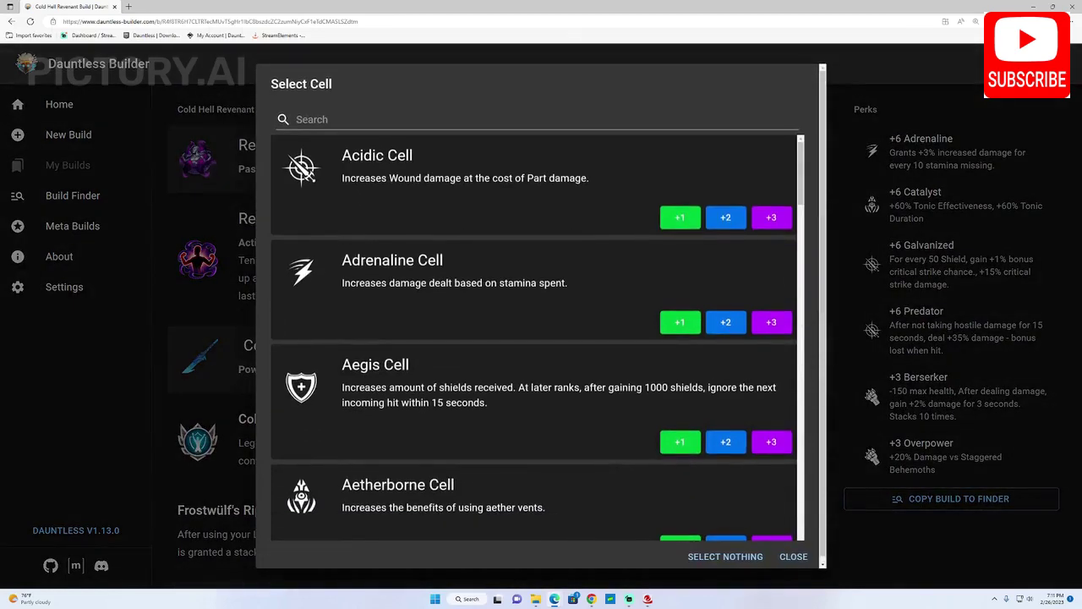
text(cu)
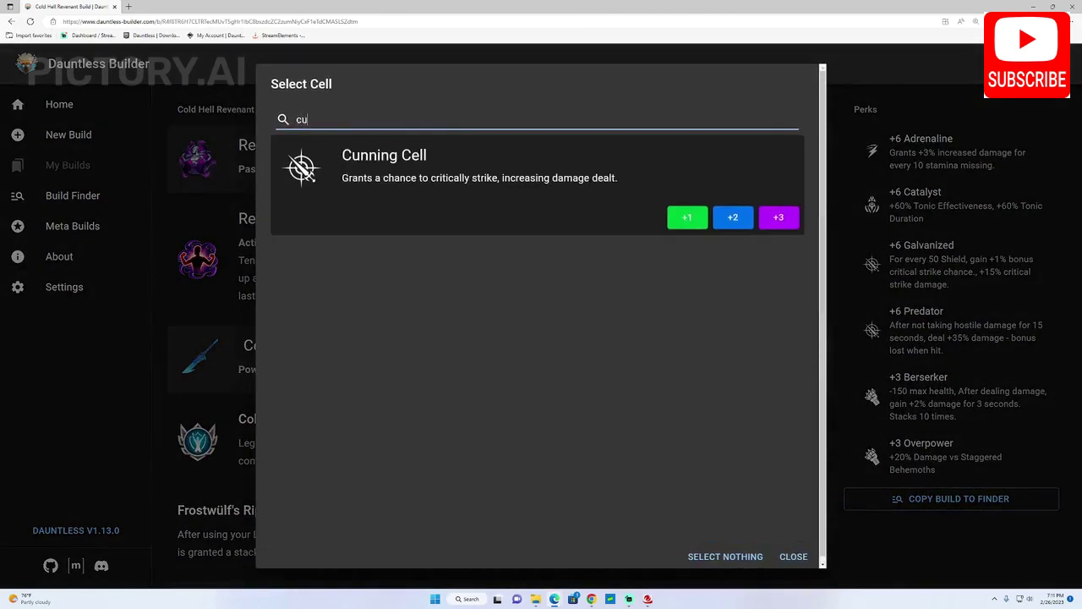
click(779, 217)
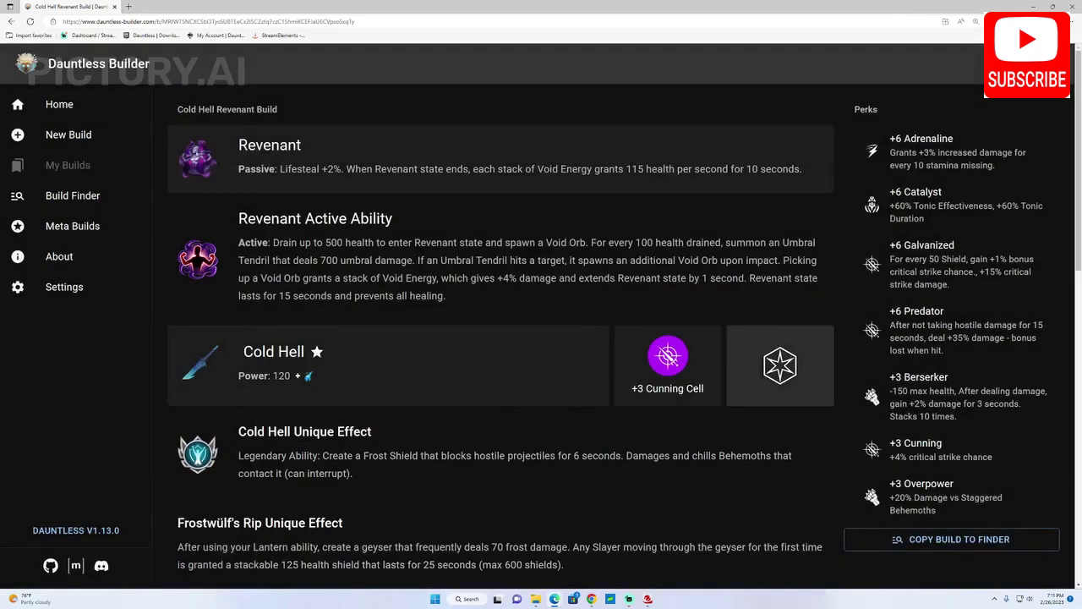
click(778, 359)
text(cun)
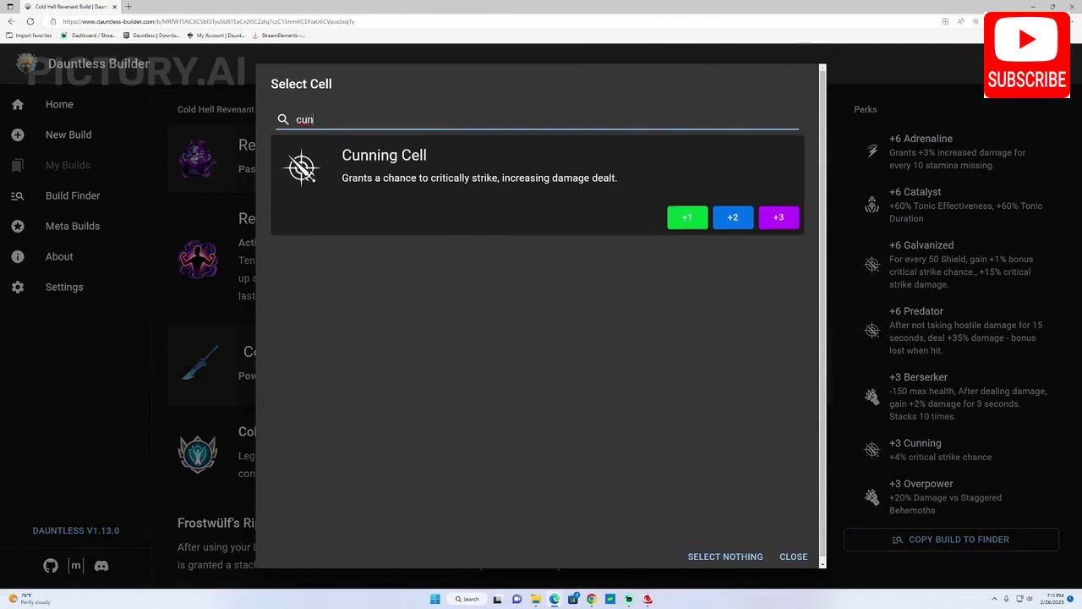
click(778, 218)
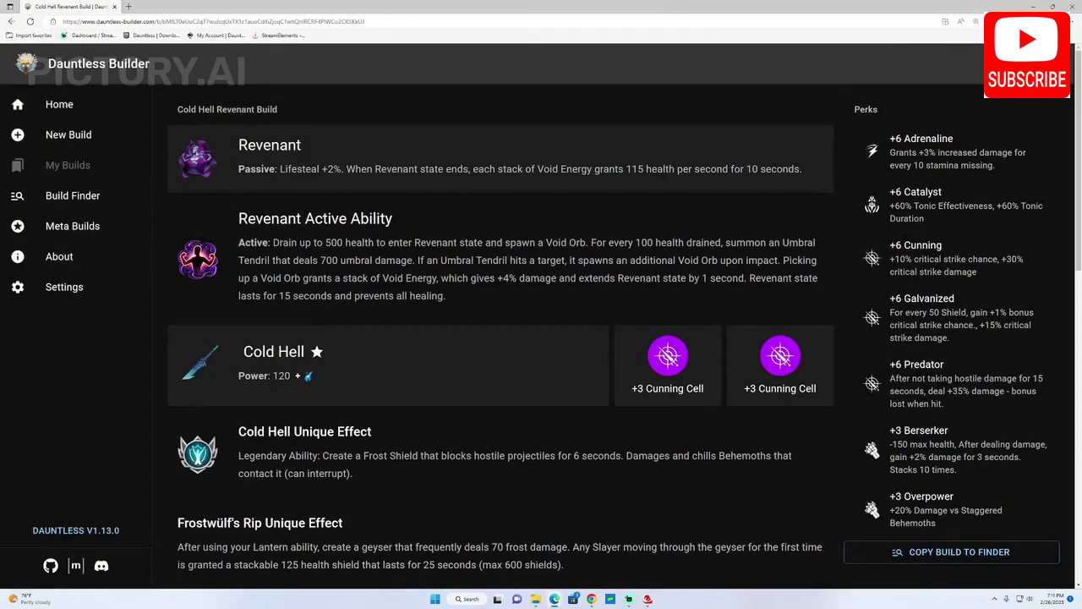
Step: Look over the assembled build and examine the rank details of the Adrenaline perk
scroll(500, 338, down, 1)
scroll(501, 338, up, 1)
mouse_move(894, 165)
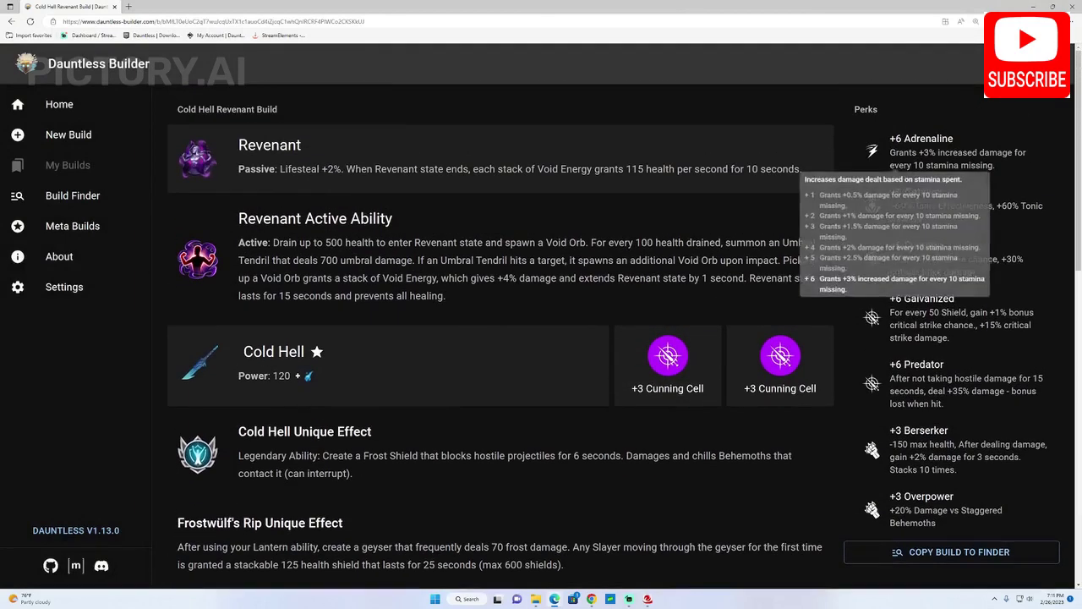
Step: Examine the rank details of the Berserker and Overpower perks
mouse_move(871, 449)
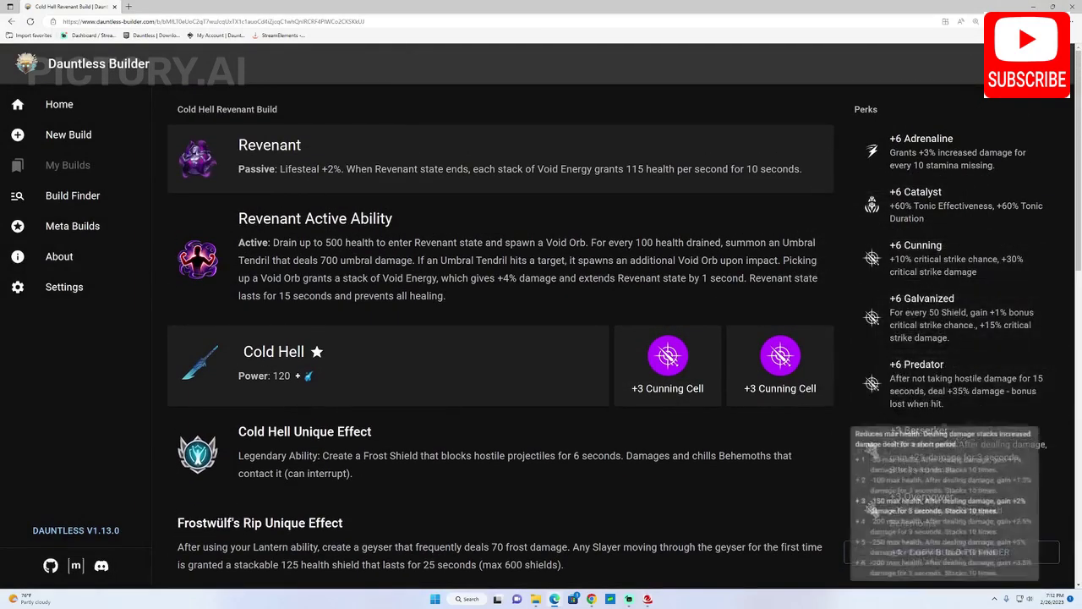
mouse_move(872, 510)
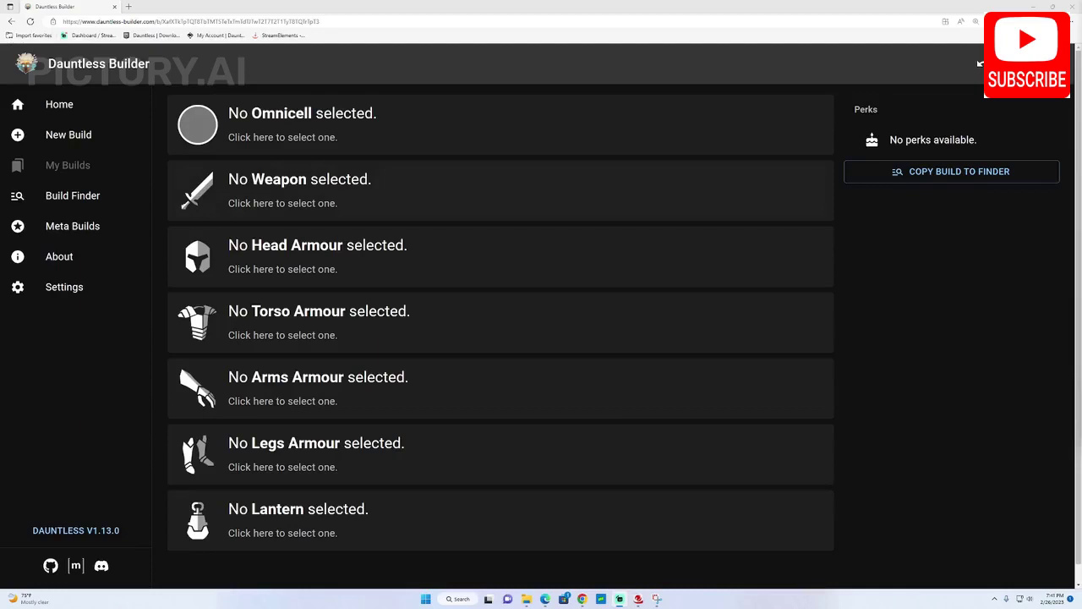
Step: Open the Build Finder and select the Timeweave Helm as head armour
click(73, 195)
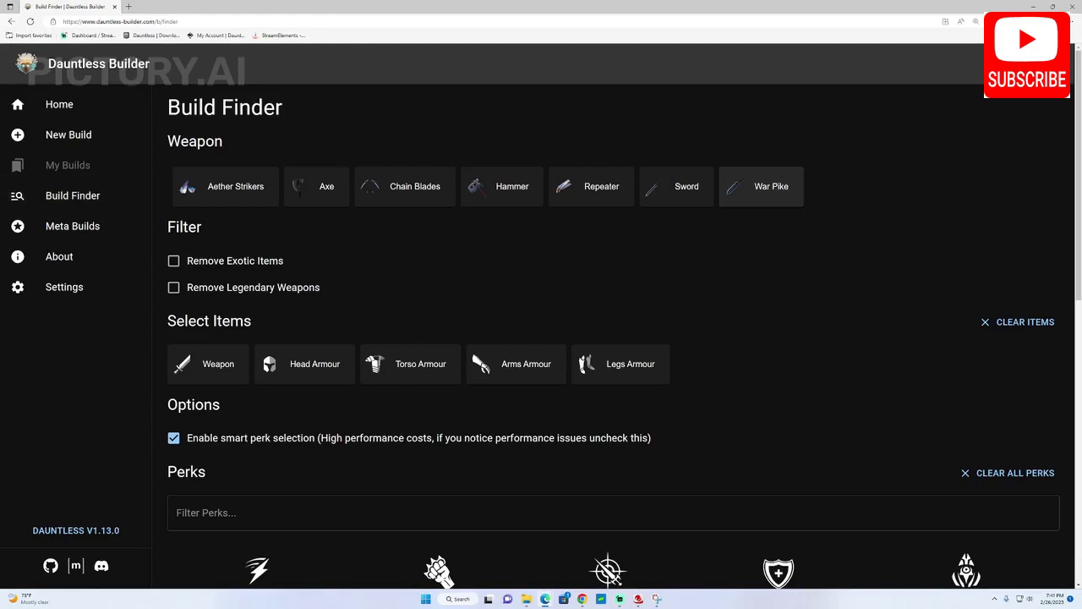
click(304, 363)
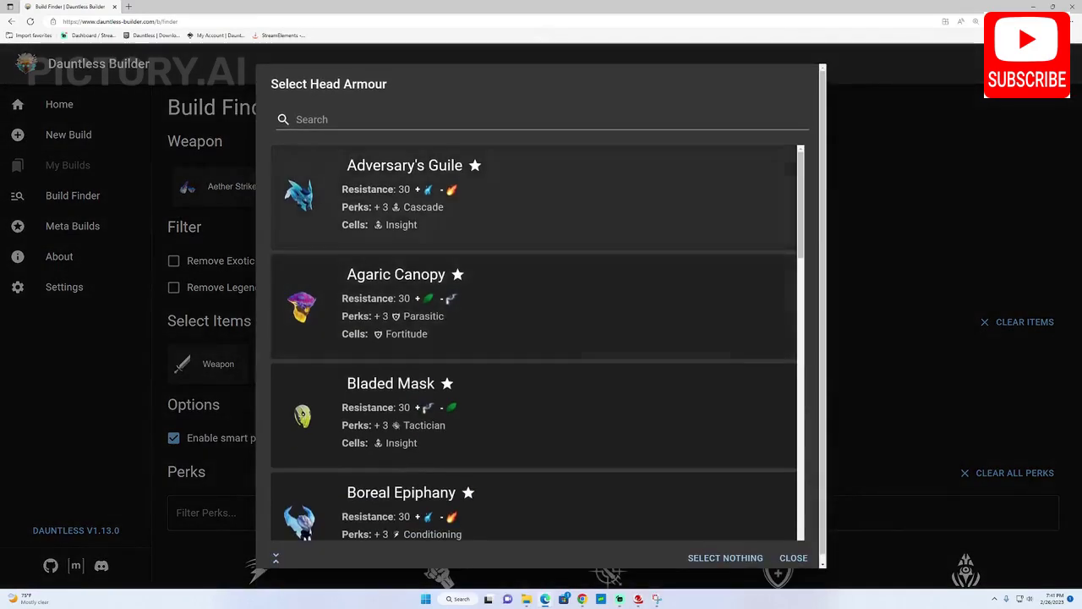
text(t)
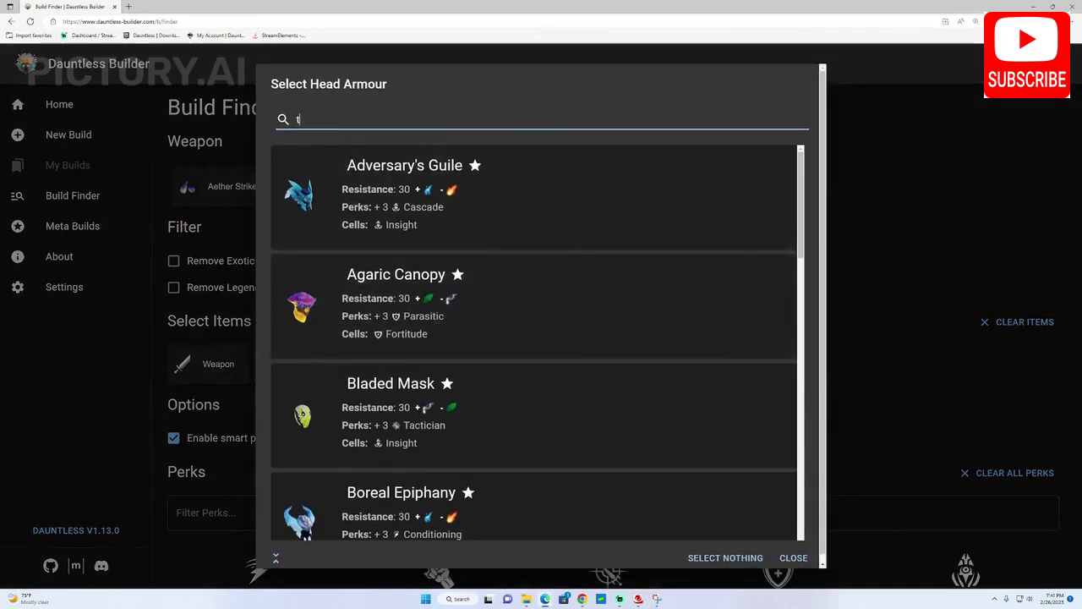
text(ime)
click(406, 195)
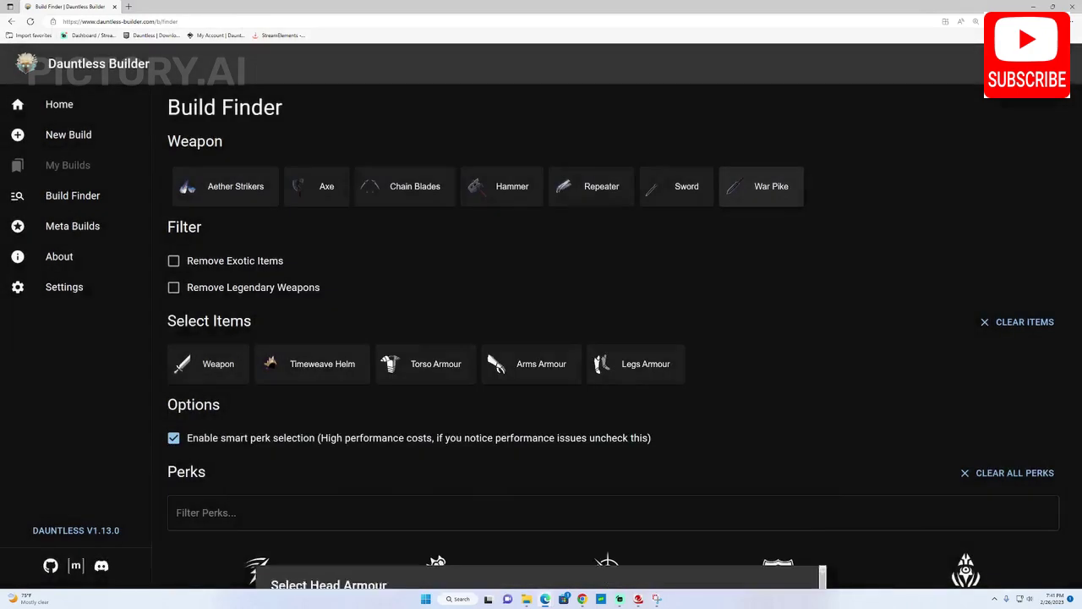
Step: Select the Skraevwing Jacket as torso armour for the build search
click(426, 364)
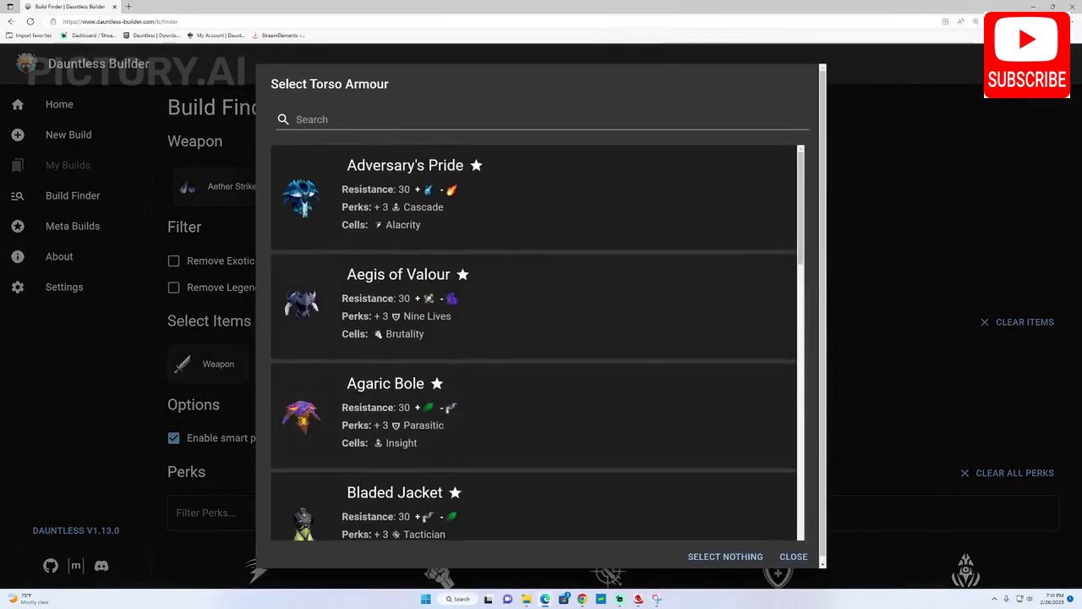
text(s)
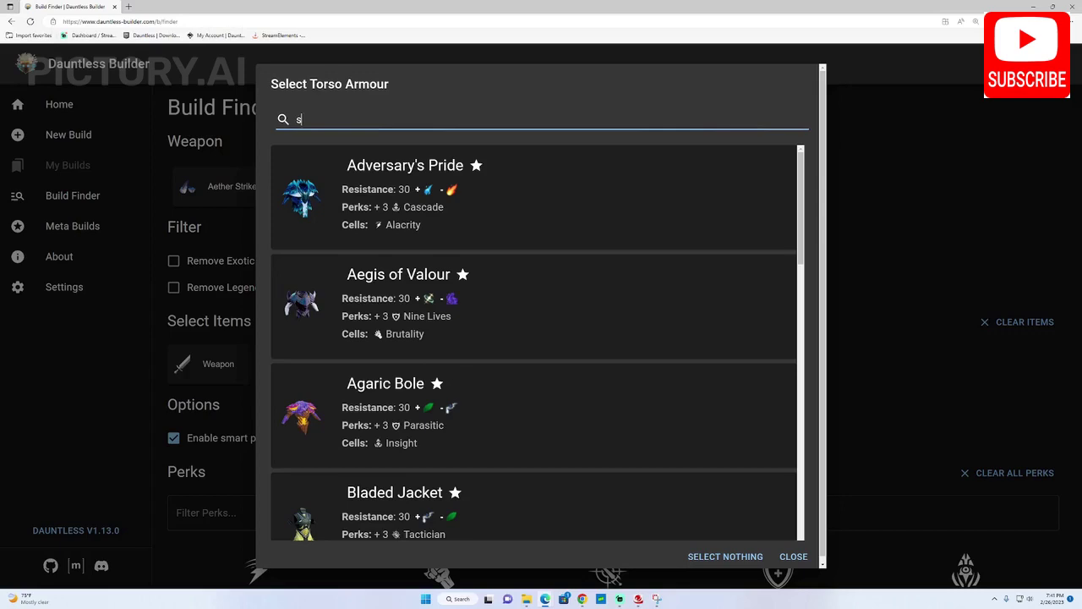
text(kr)
click(409, 196)
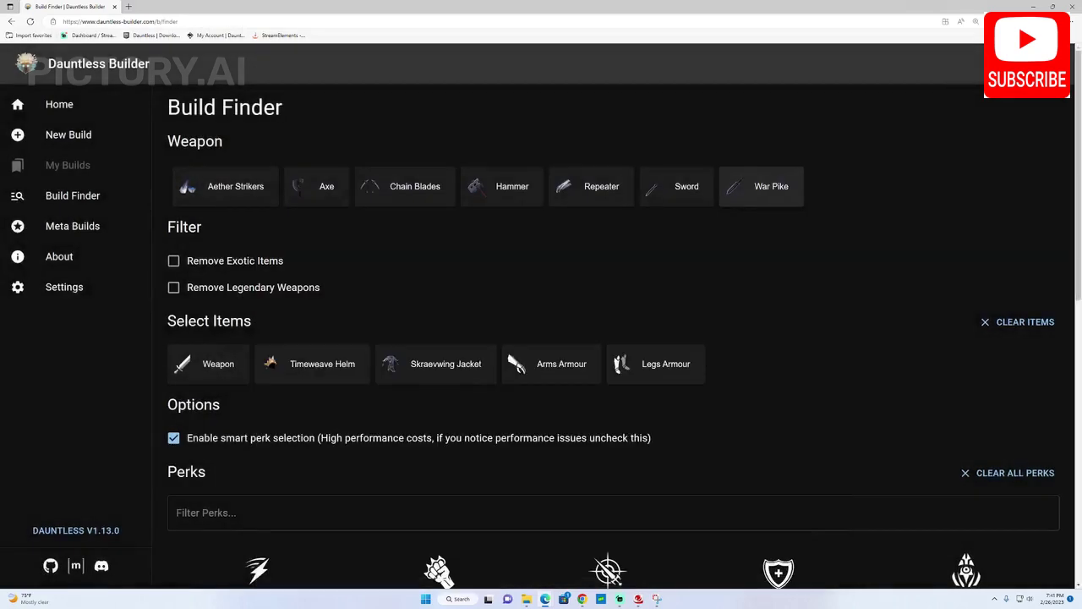
Step: Select the Timeweave Gauntlets as arms armour and the Timeweave Leggings as legs armour for the build search
click(551, 364)
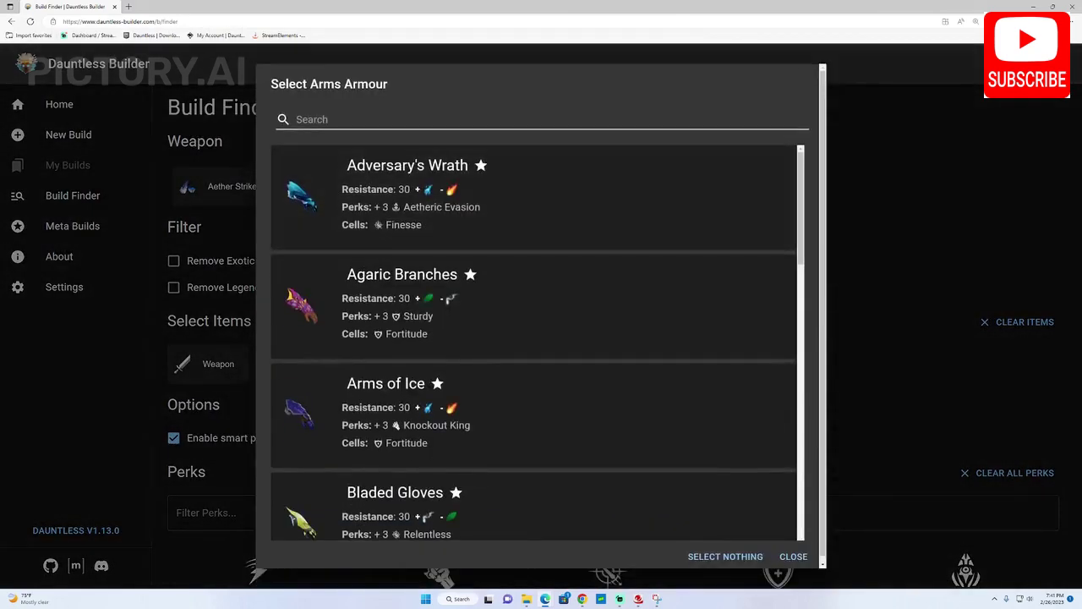
text(time)
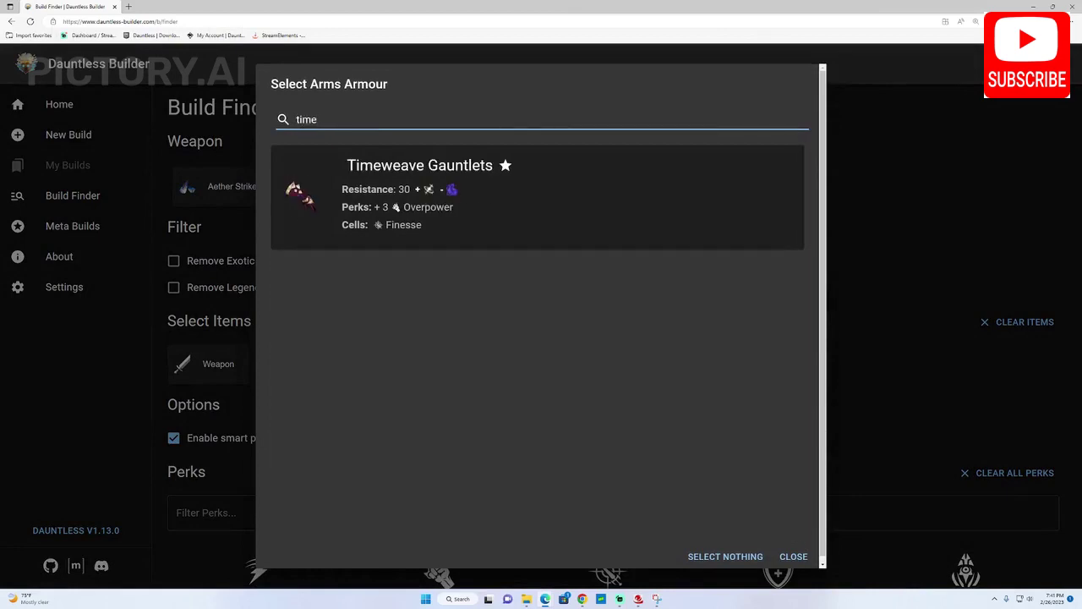
click(410, 196)
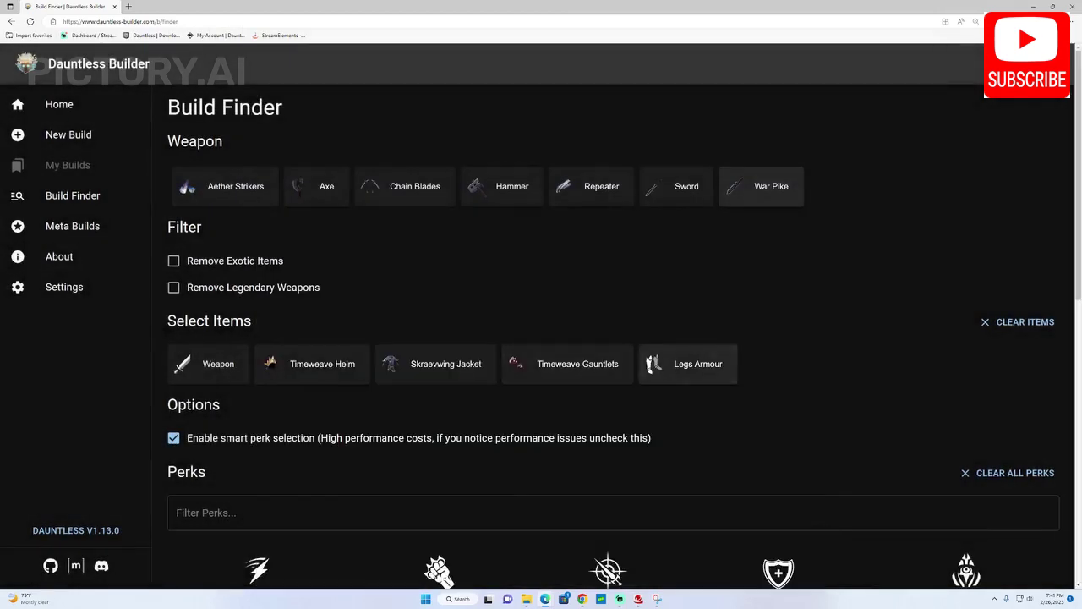
click(687, 363)
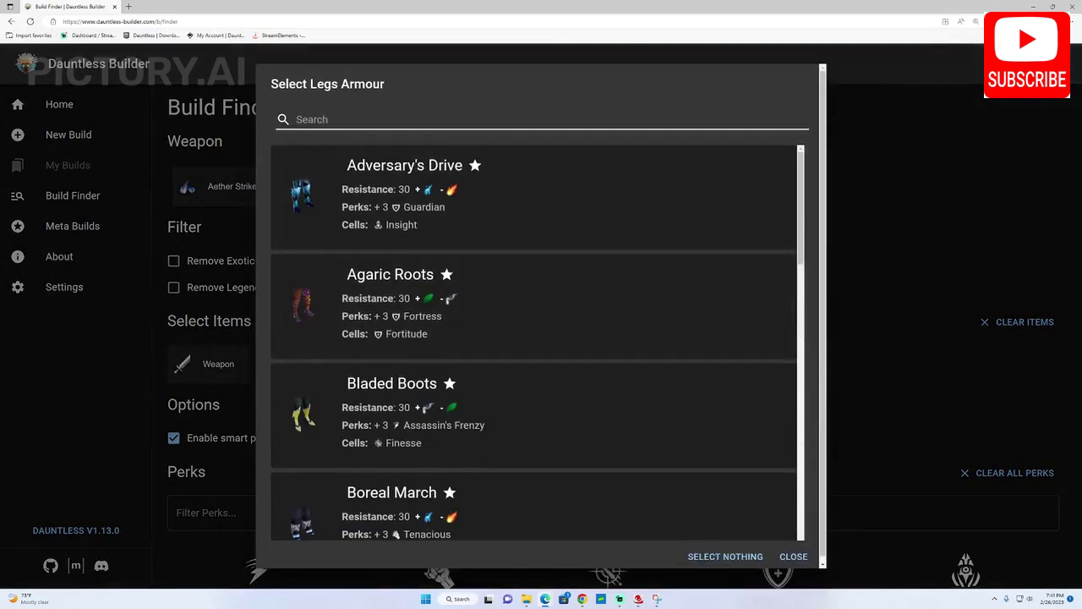
text(time)
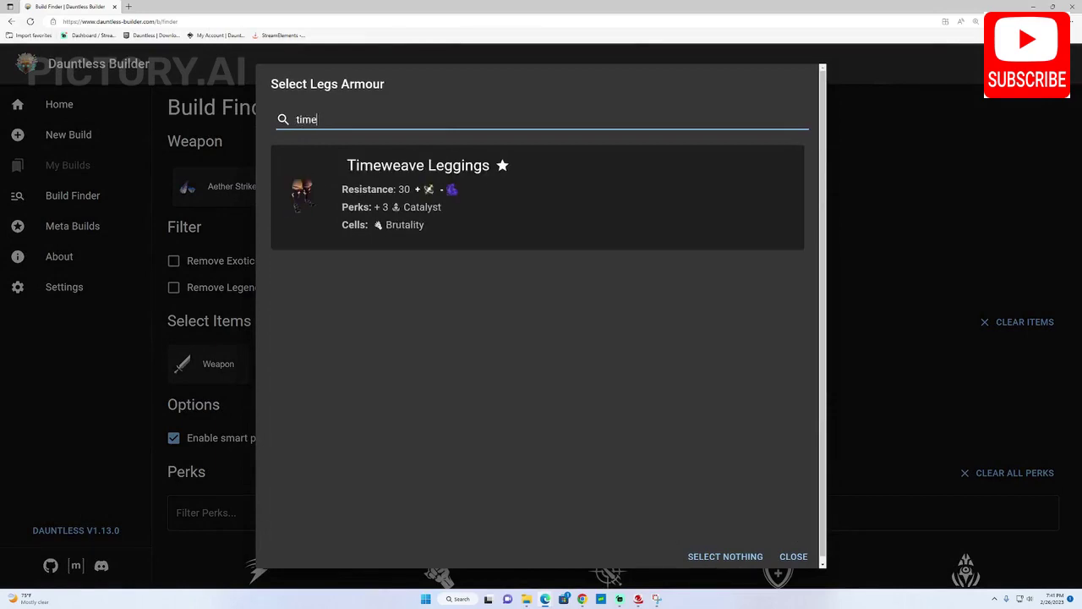
click(473, 197)
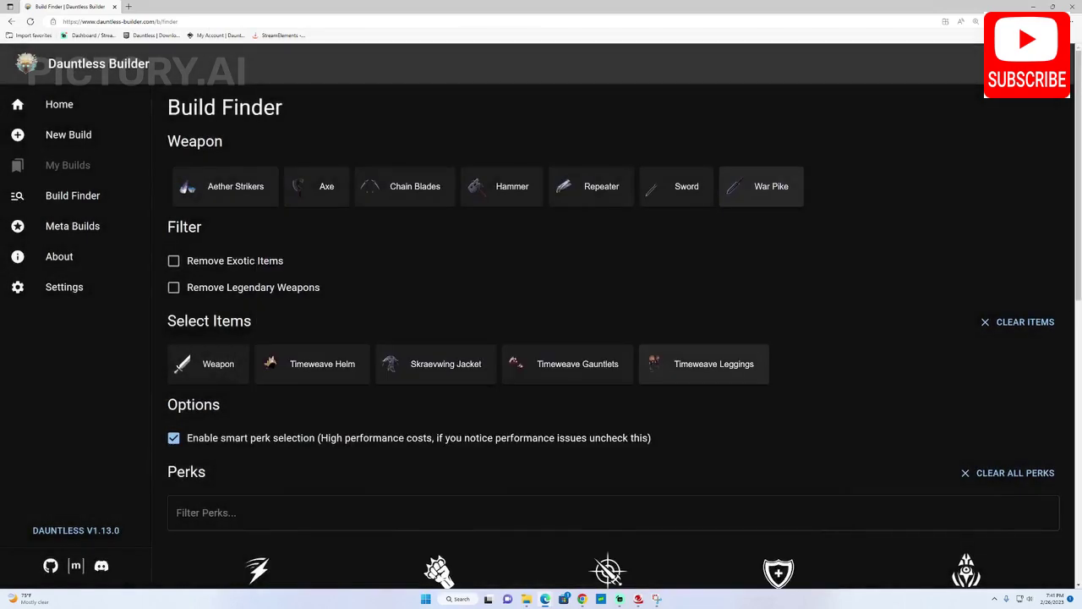
Step: Set the required perks Adrenaline +6, Berserker +3 and Overpower +3
scroll(613, 330, down, 6)
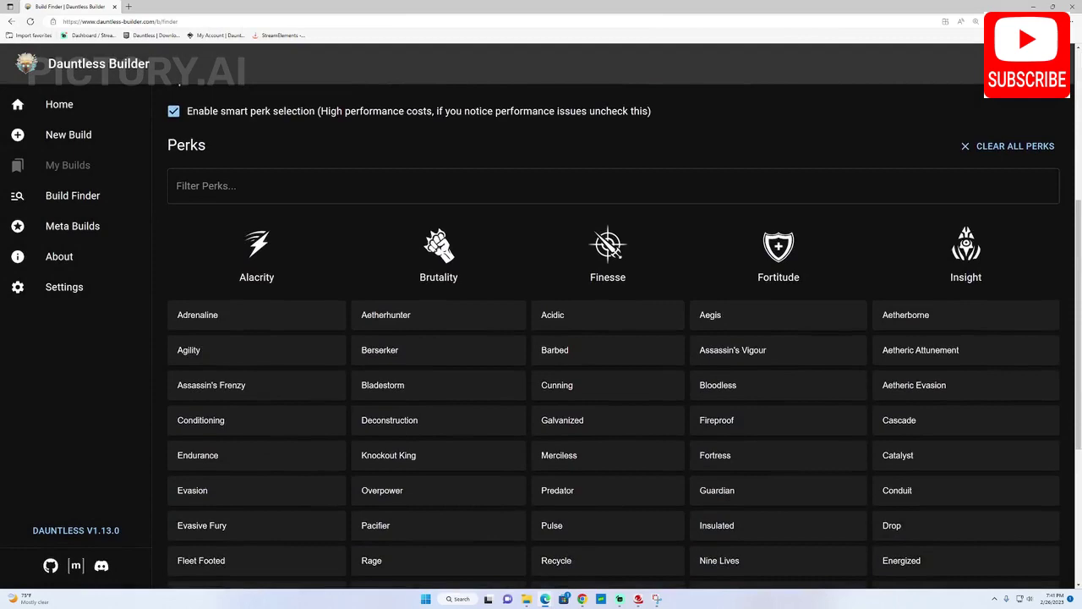
click(203, 151)
click(203, 151)
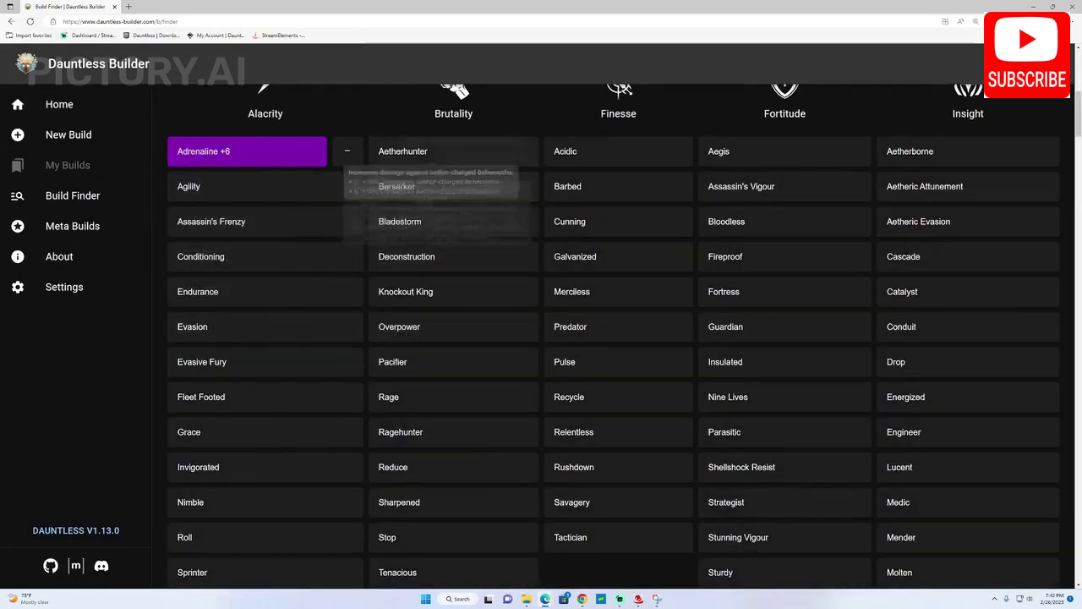
click(398, 186)
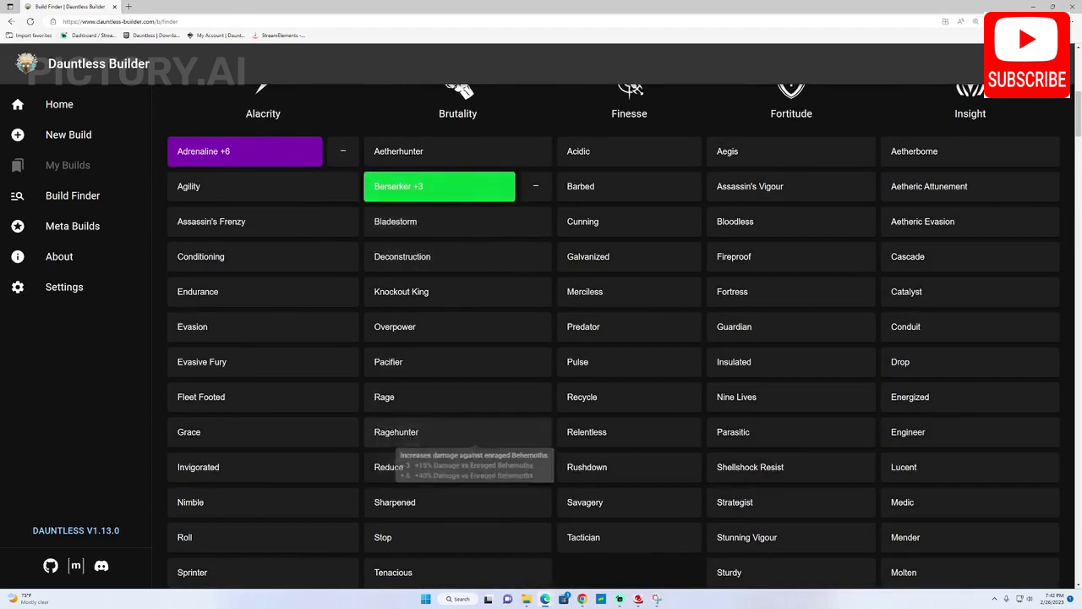
click(422, 330)
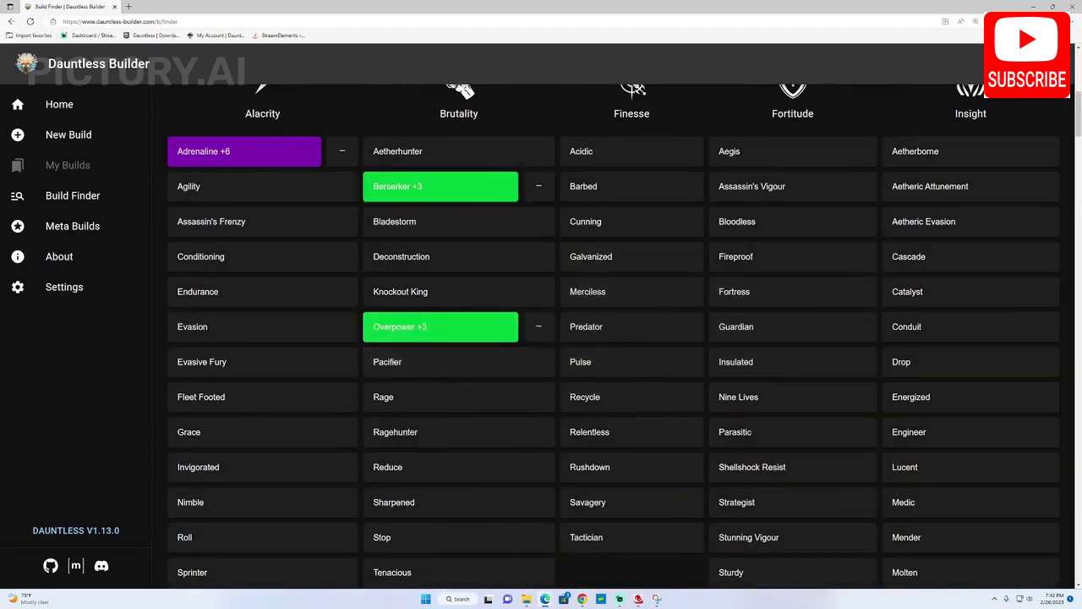
Step: Set the Finesse perks Cunning, Galvanized and Predator and the Insight perk Catalyst to +6 each
double_click(587, 222)
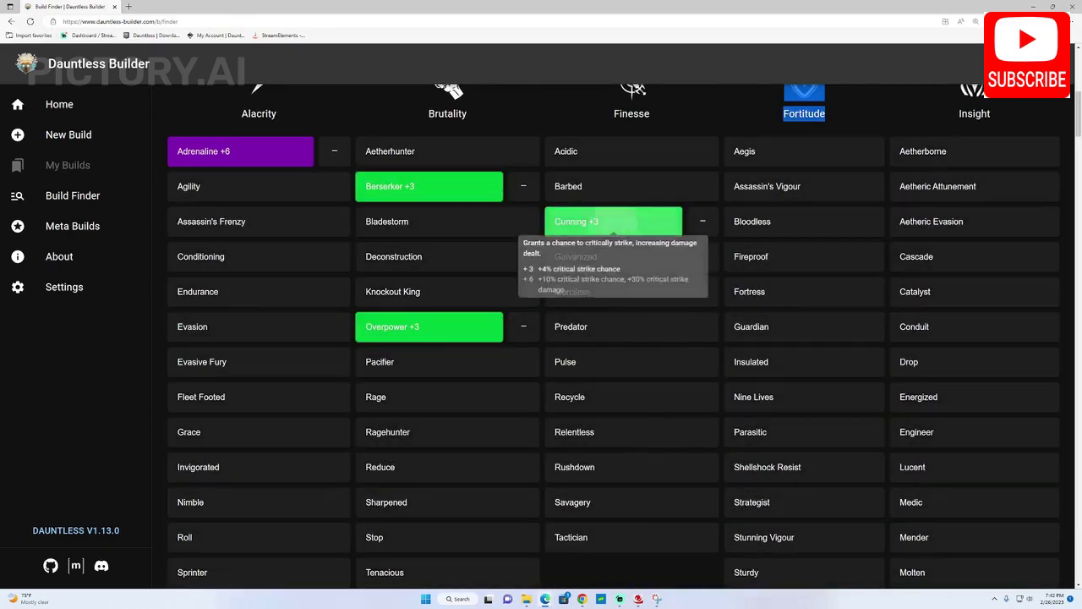
click(592, 256)
click(592, 256)
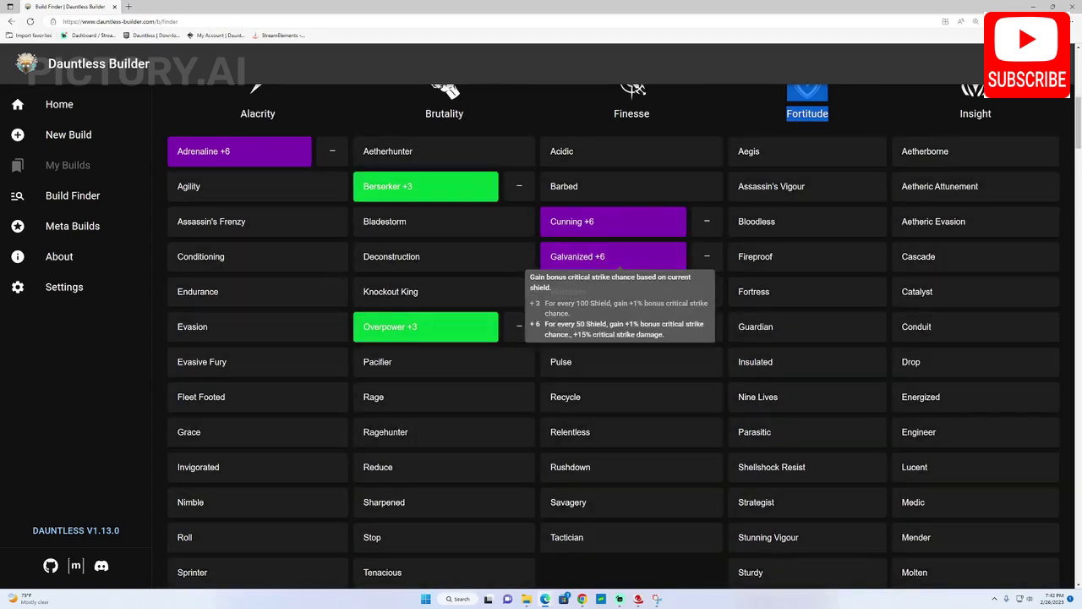
click(592, 328)
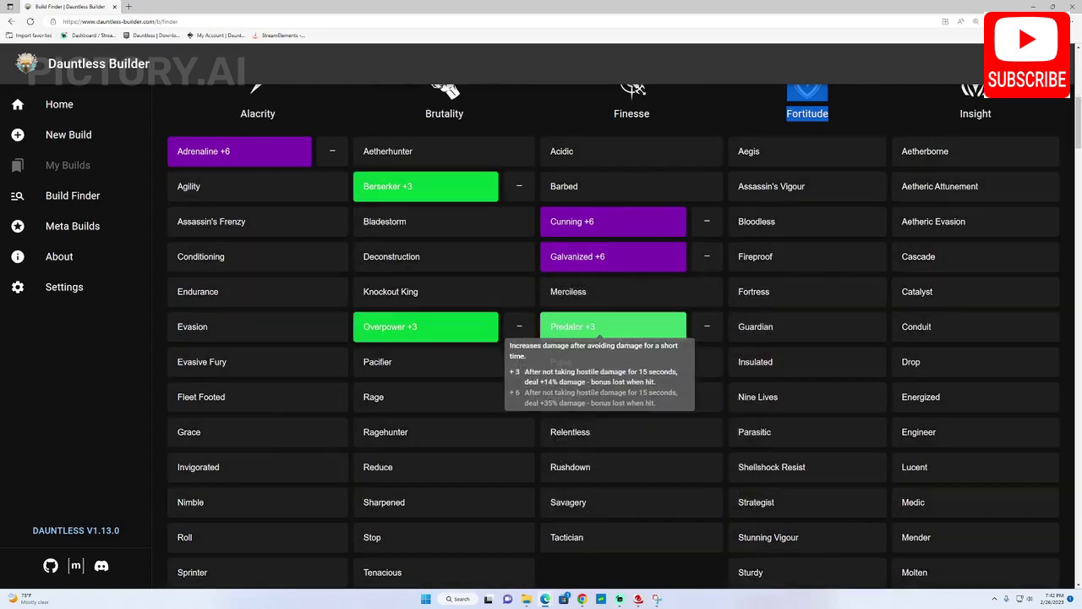
click(592, 328)
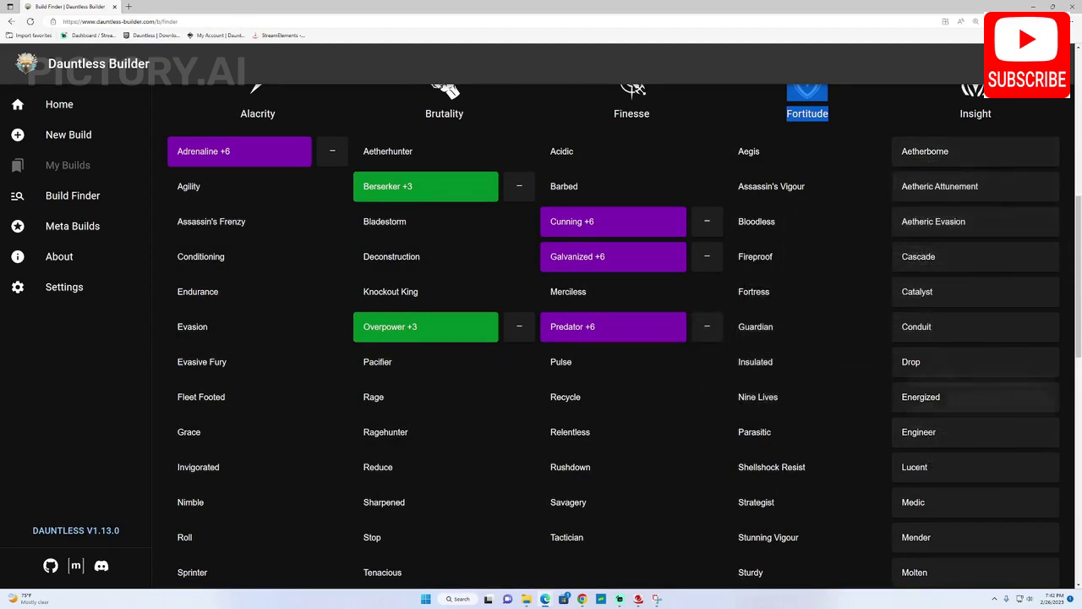
click(944, 295)
click(945, 295)
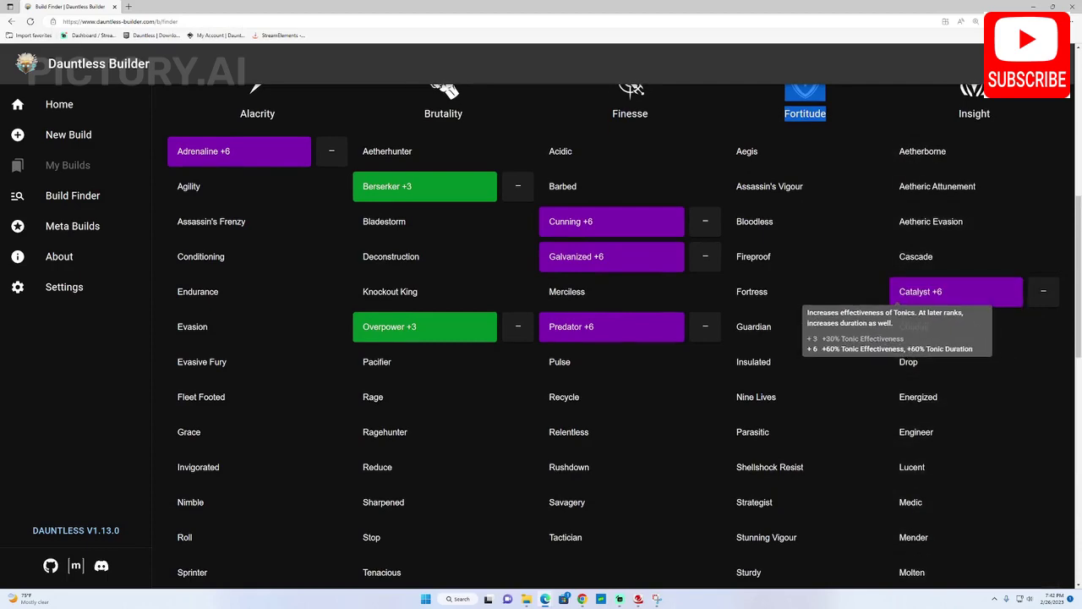
Step: Review the chosen armour and perks and look through the matching War Pike builds
scroll(846, 330, up, 5)
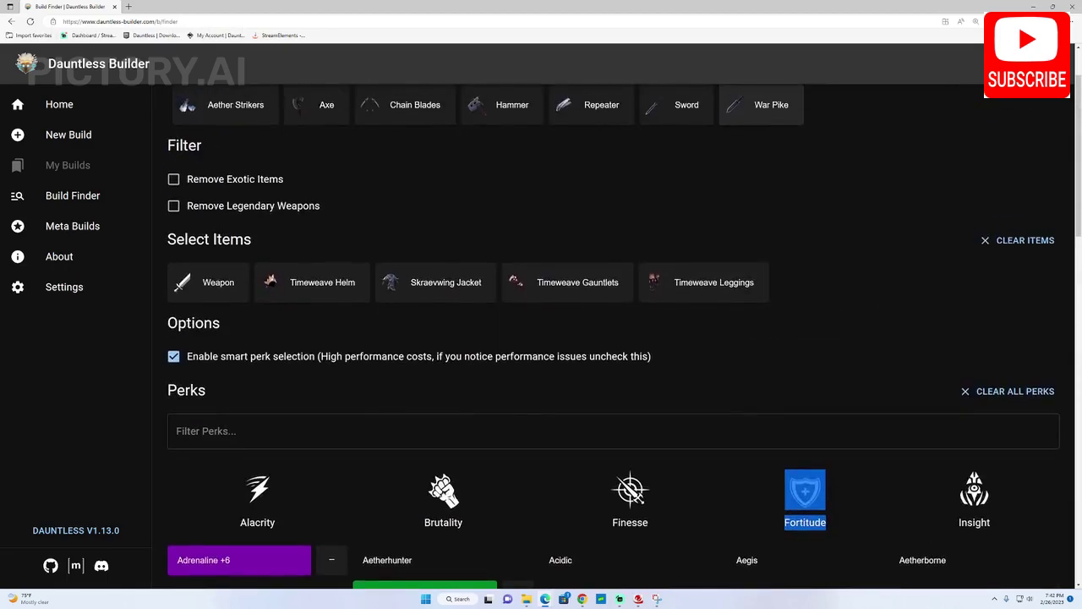
scroll(613, 338, up, 1)
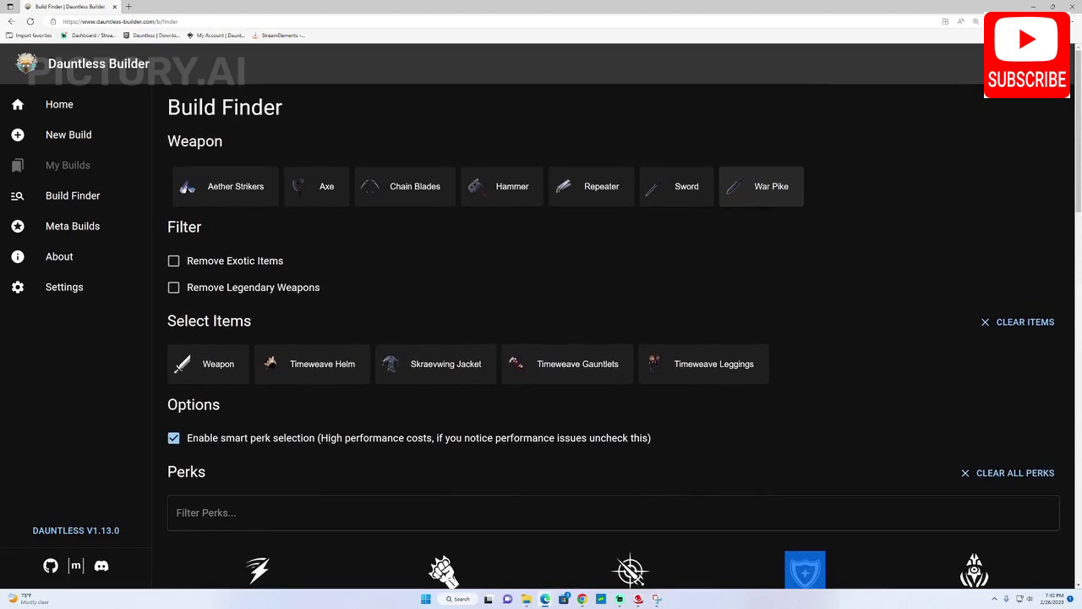
scroll(752, 440, down, 12)
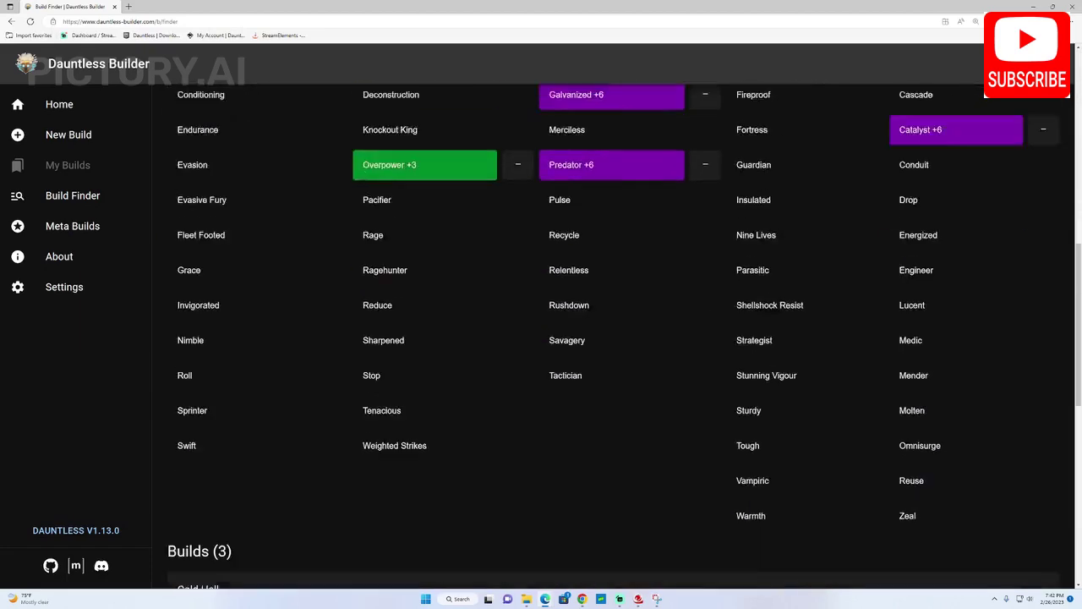
scroll(613, 339, down, 1)
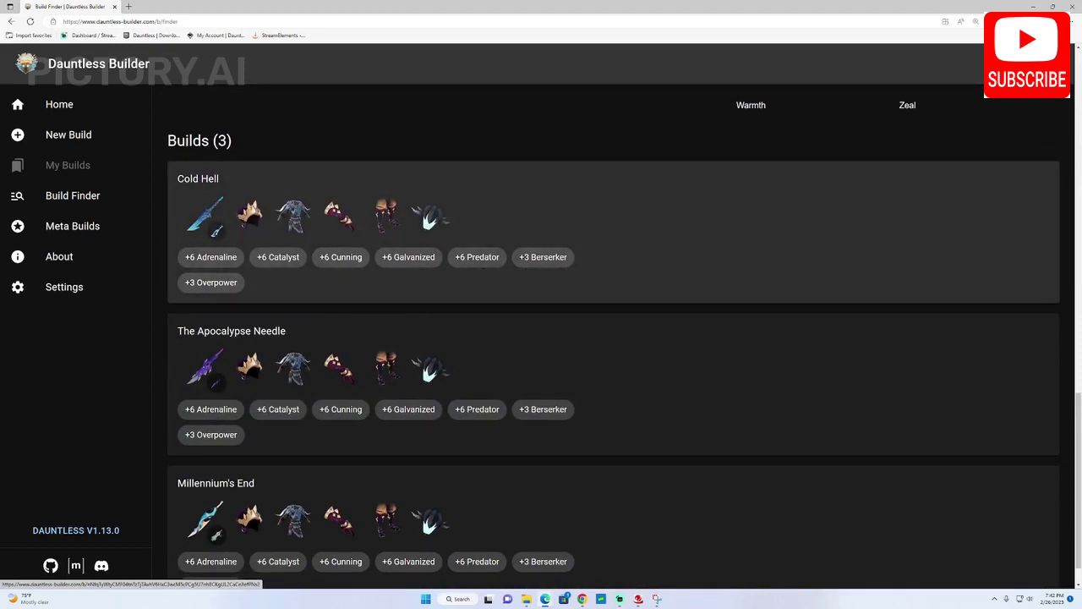
scroll(613, 347, down, 1)
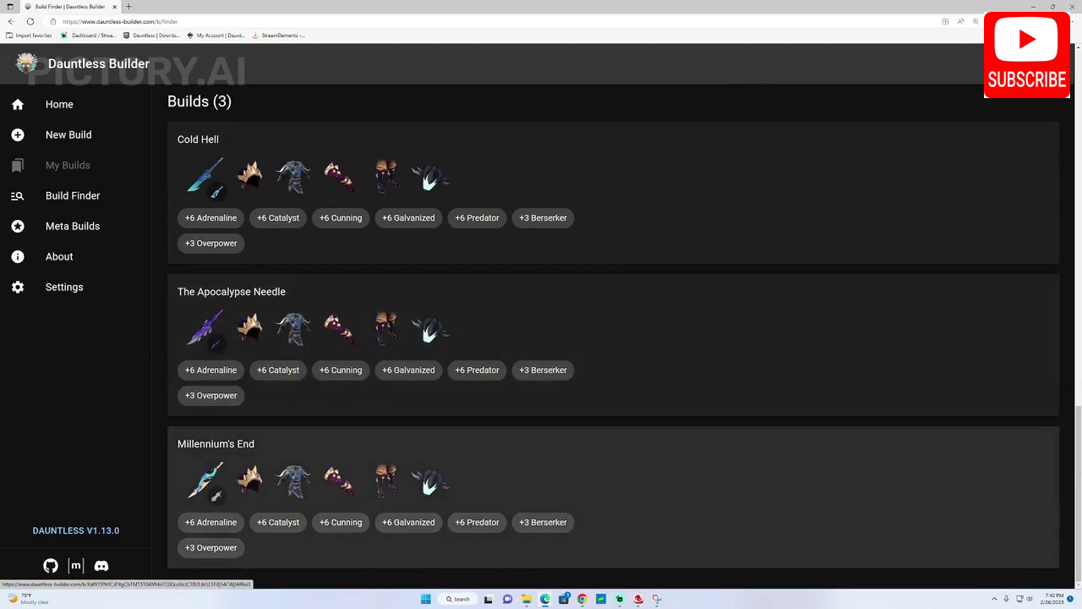
Step: Switch the weapon type to Sword and look through the matching builds
scroll(613, 338, up, 20)
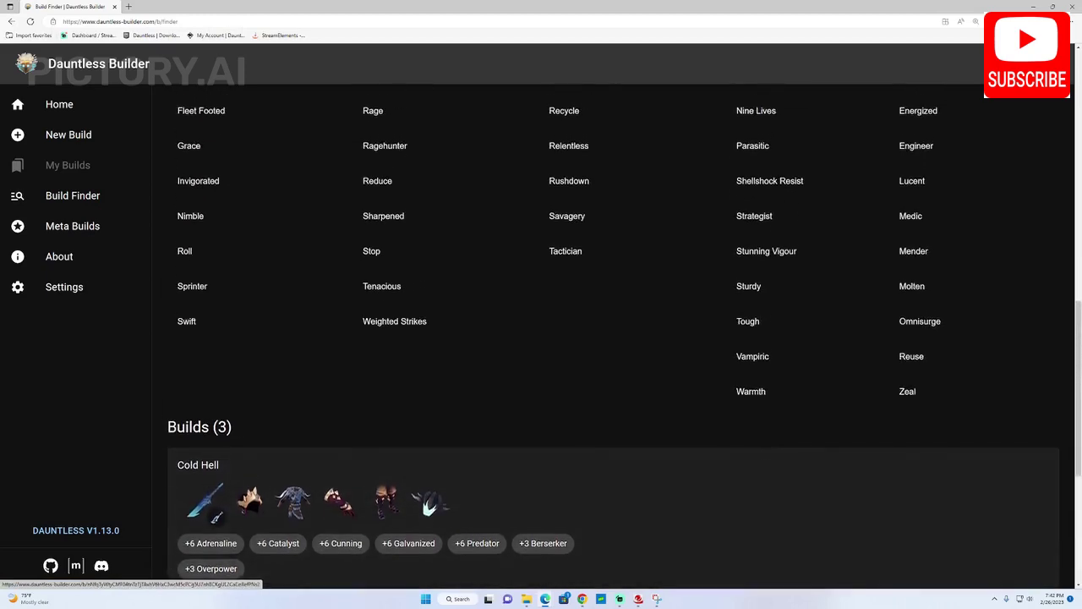
scroll(613, 338, up, 1)
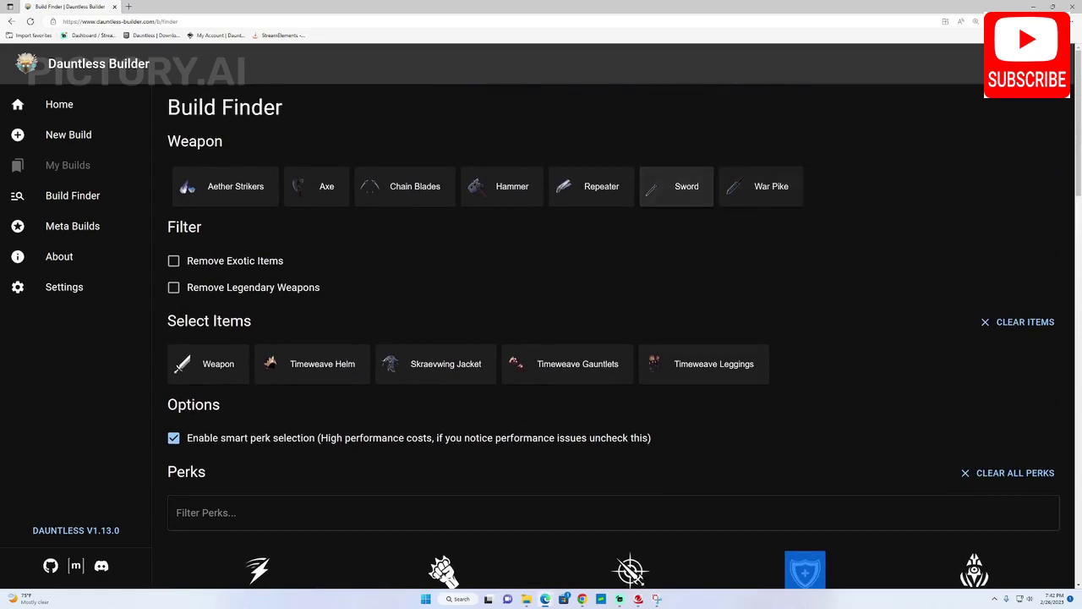
scroll(677, 187, down, 20)
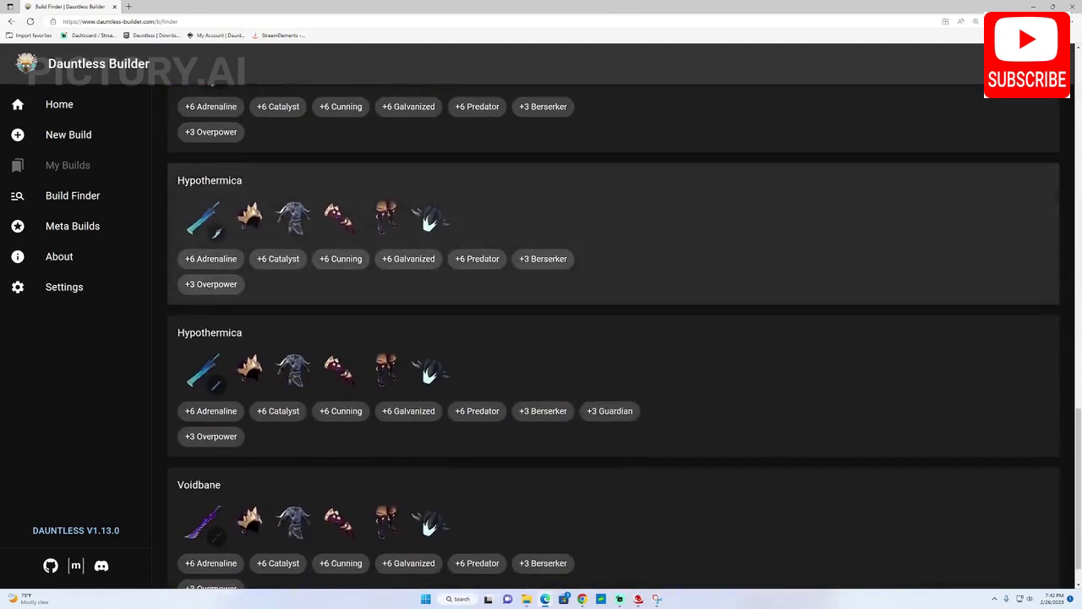
scroll(613, 339, down, 1)
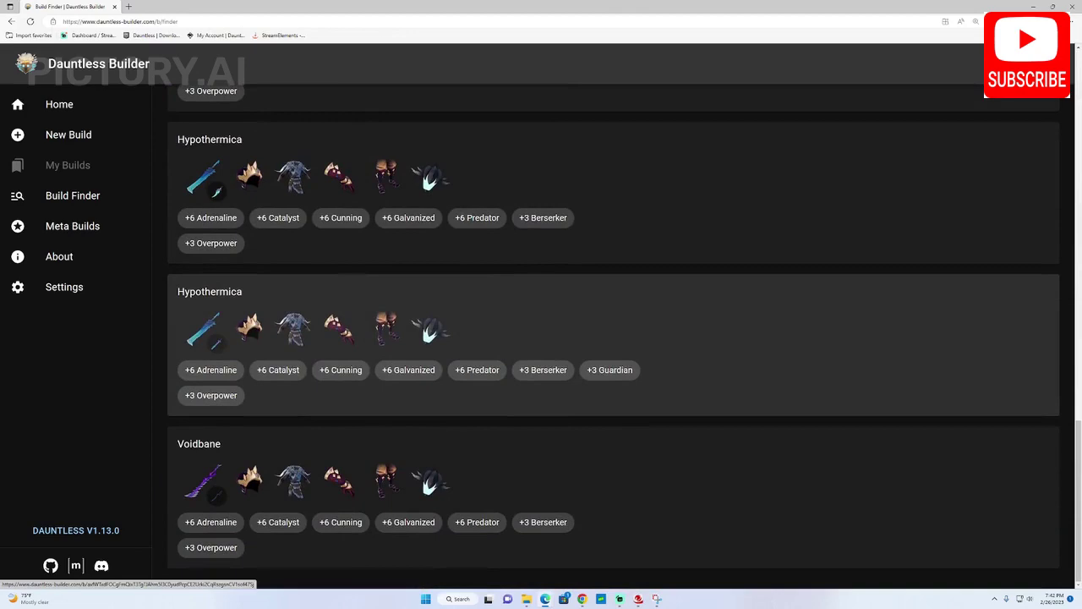
Step: Look through the builds matching the chosen armour and perks for the Hammer and the Aether Strikers weapon types
scroll(613, 339, up, 10)
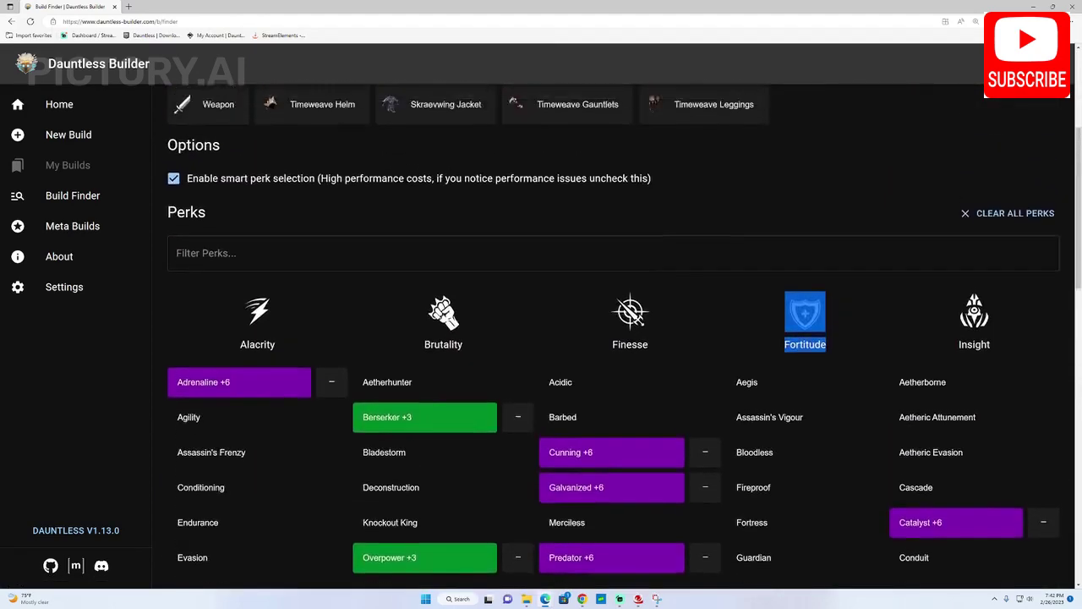
scroll(613, 339, up, 3)
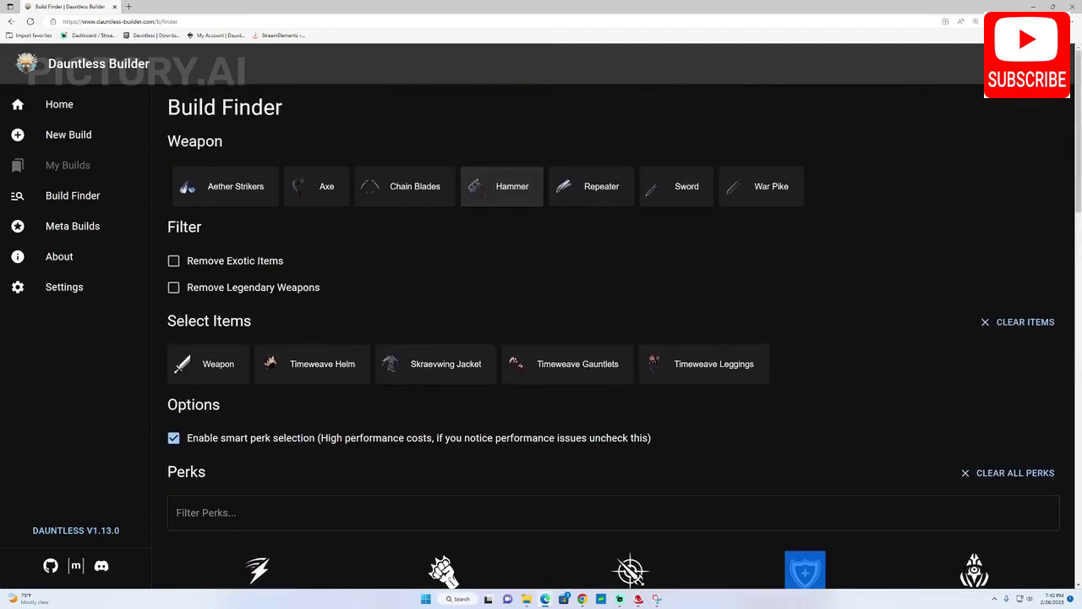
scroll(613, 338, down, 15)
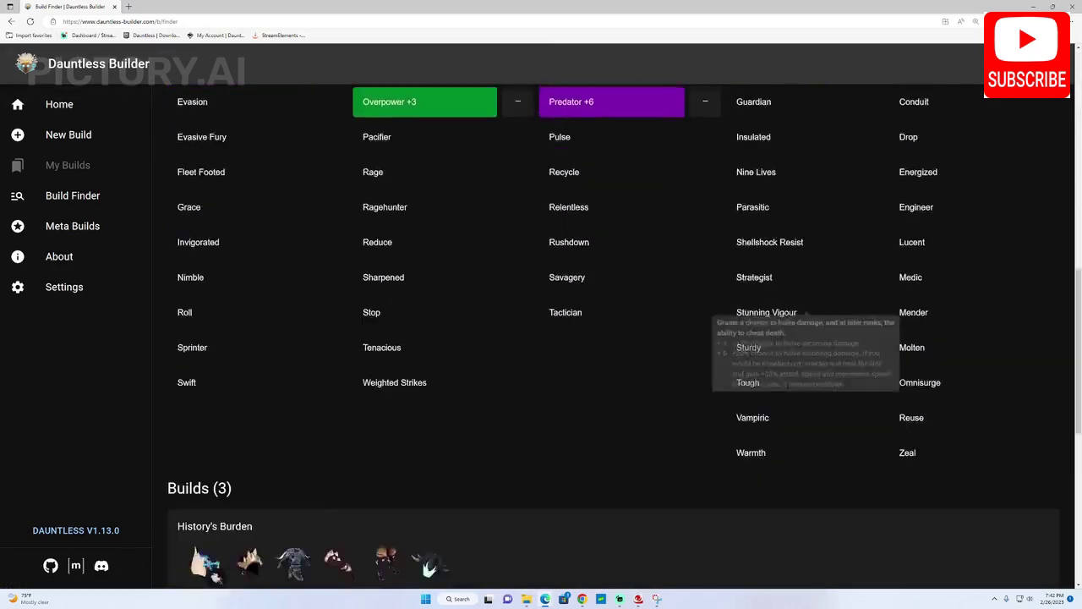
scroll(613, 338, down, 2)
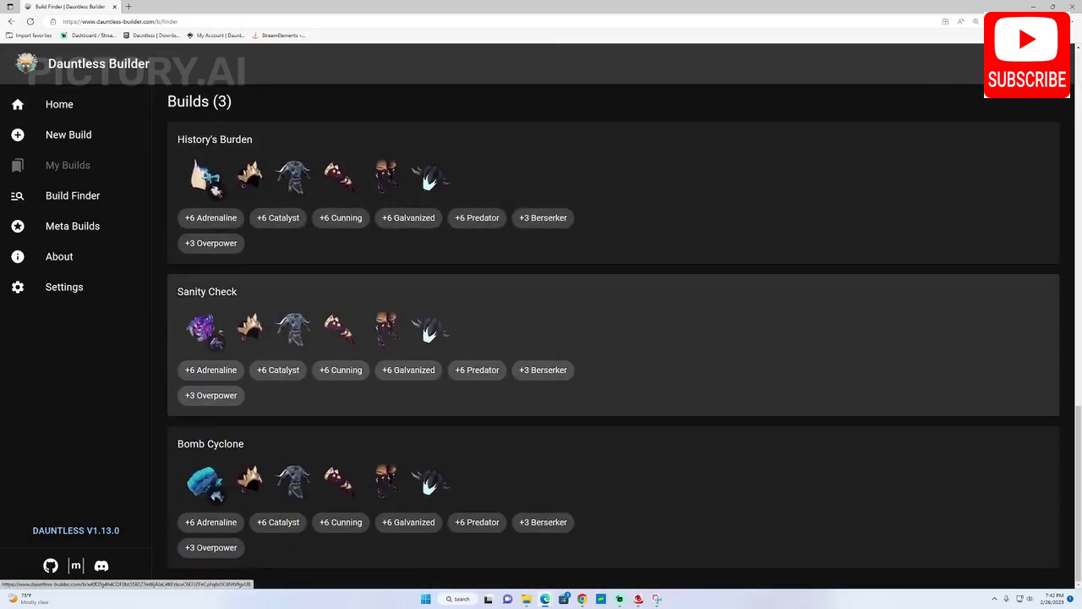
scroll(613, 338, up, 20)
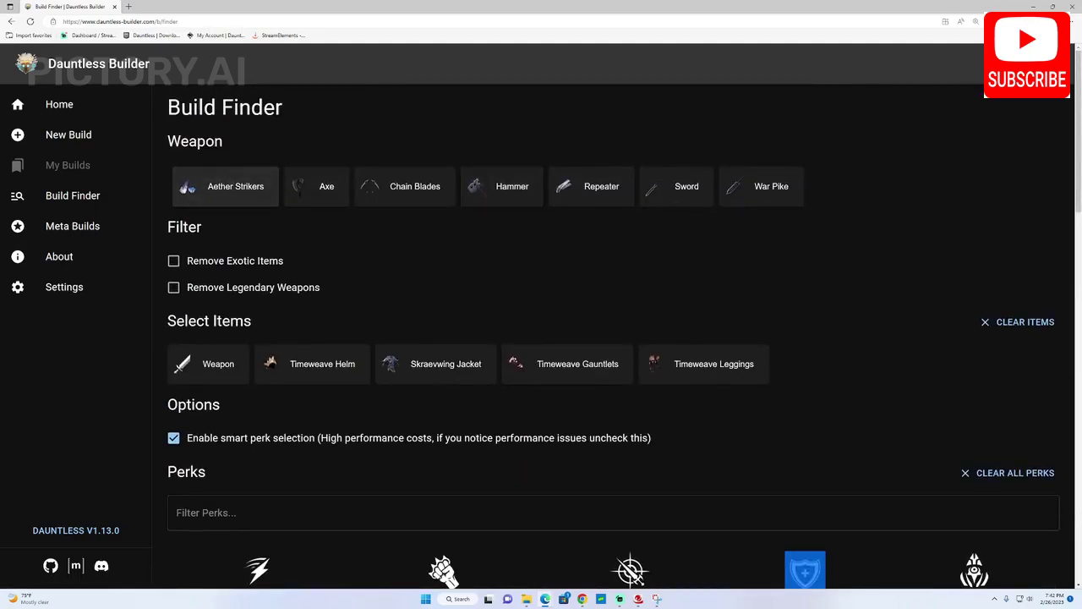
scroll(613, 339, down, 20)
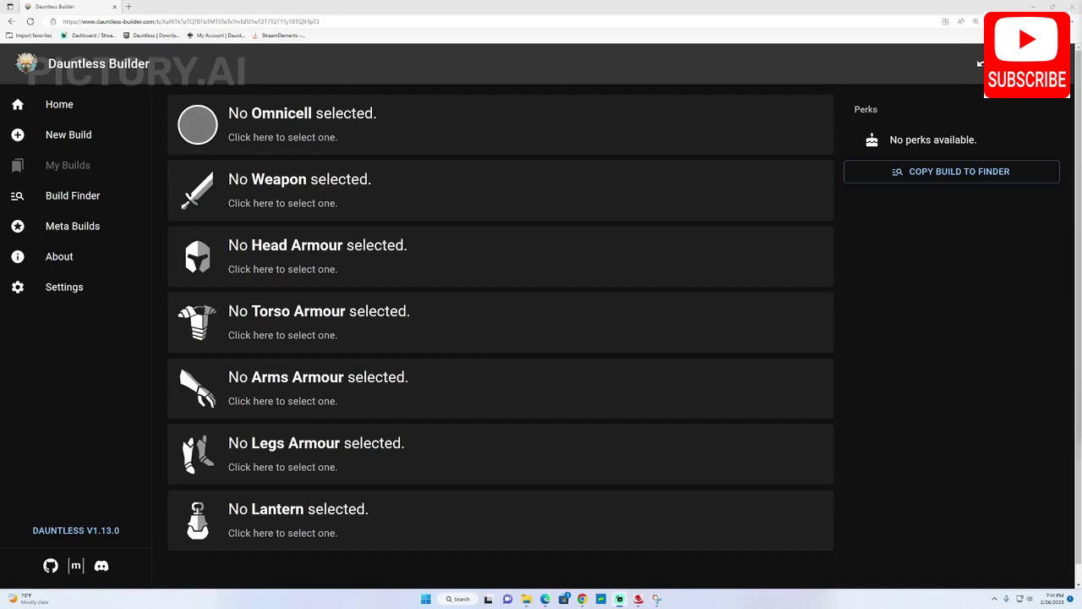
Step: Open the Build Finder and look through the War Pike builds matching the selected perks without any armour pieces chosen
click(73, 195)
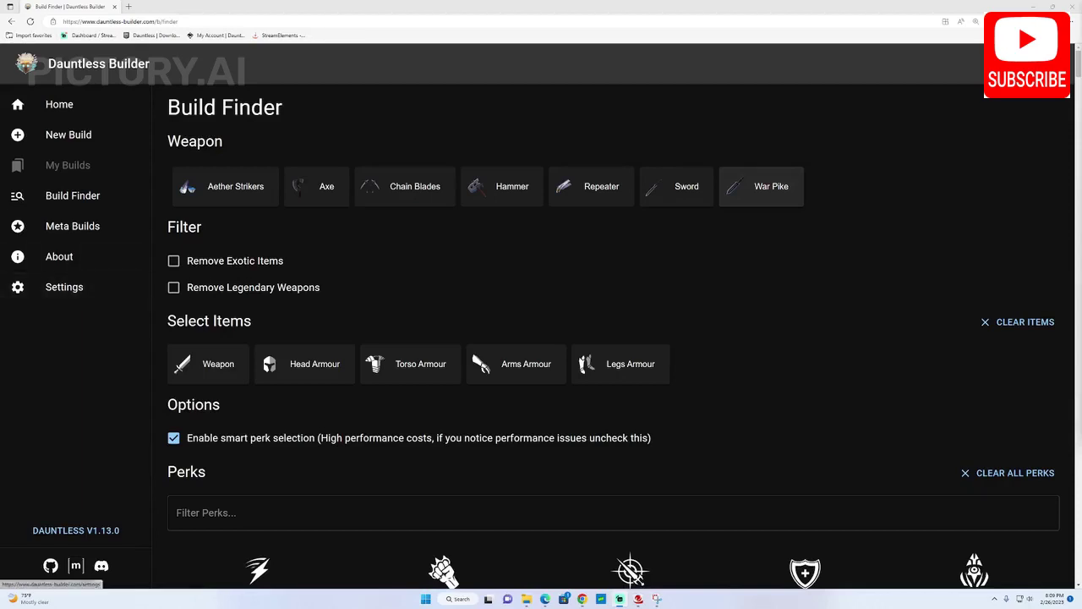
scroll(592, 322, down, 5)
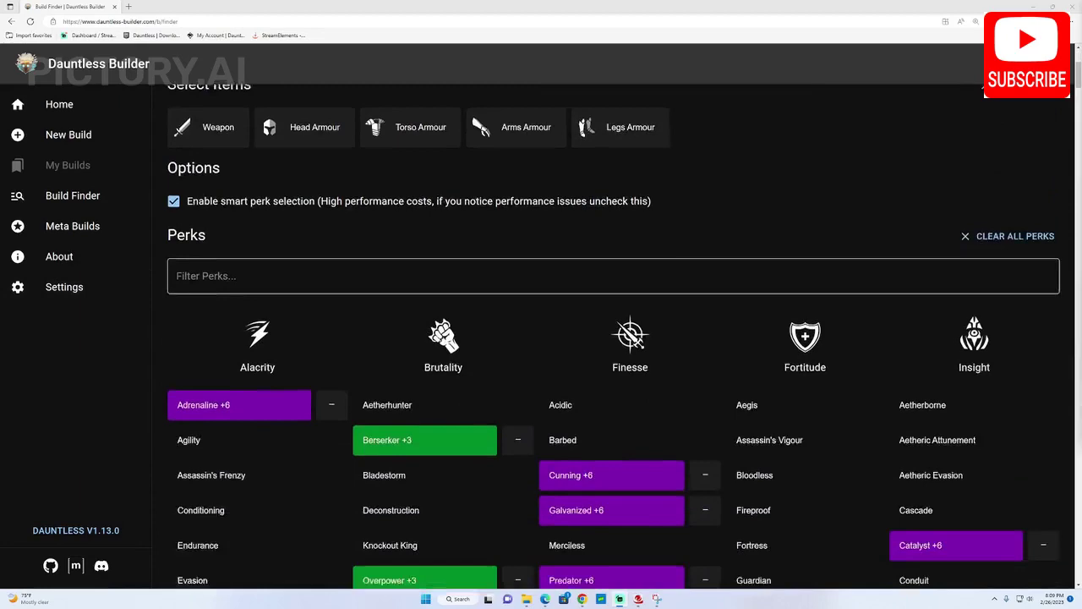
scroll(592, 326, down, 1)
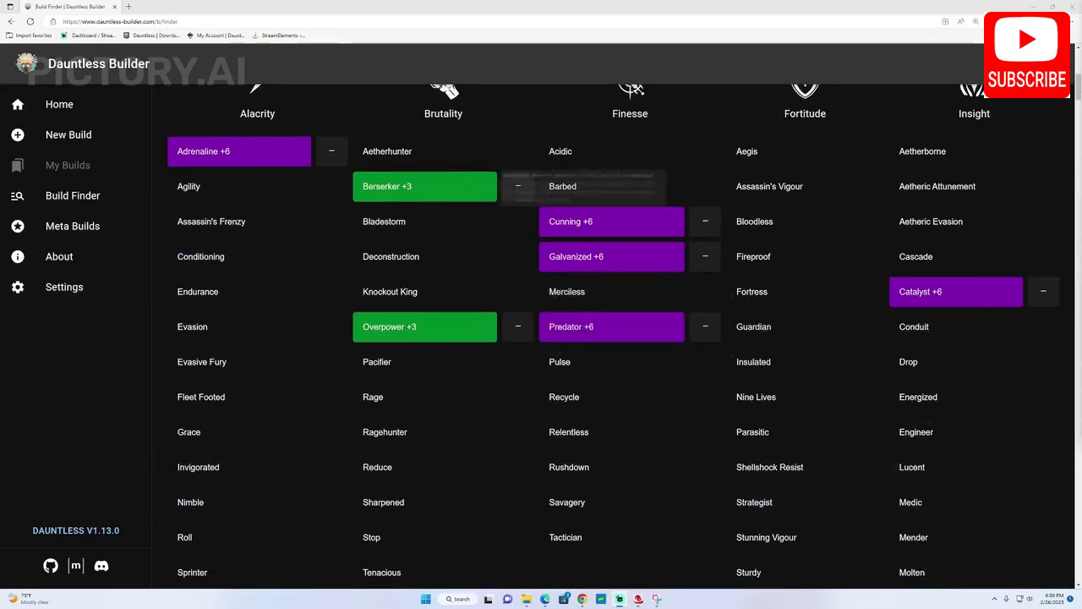
scroll(452, 355, down, 7)
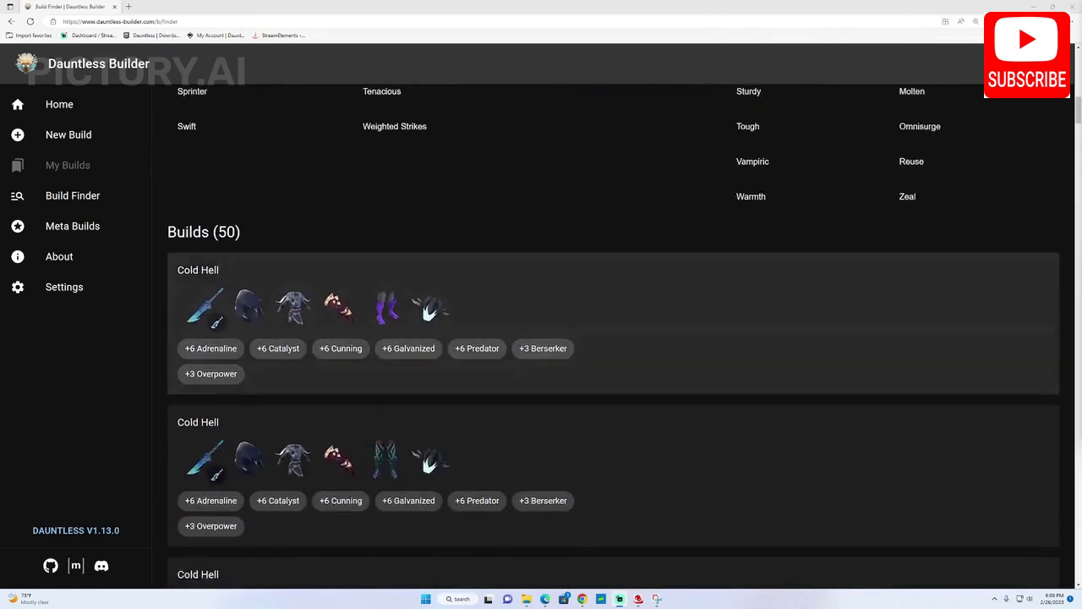
scroll(592, 338, down, 2)
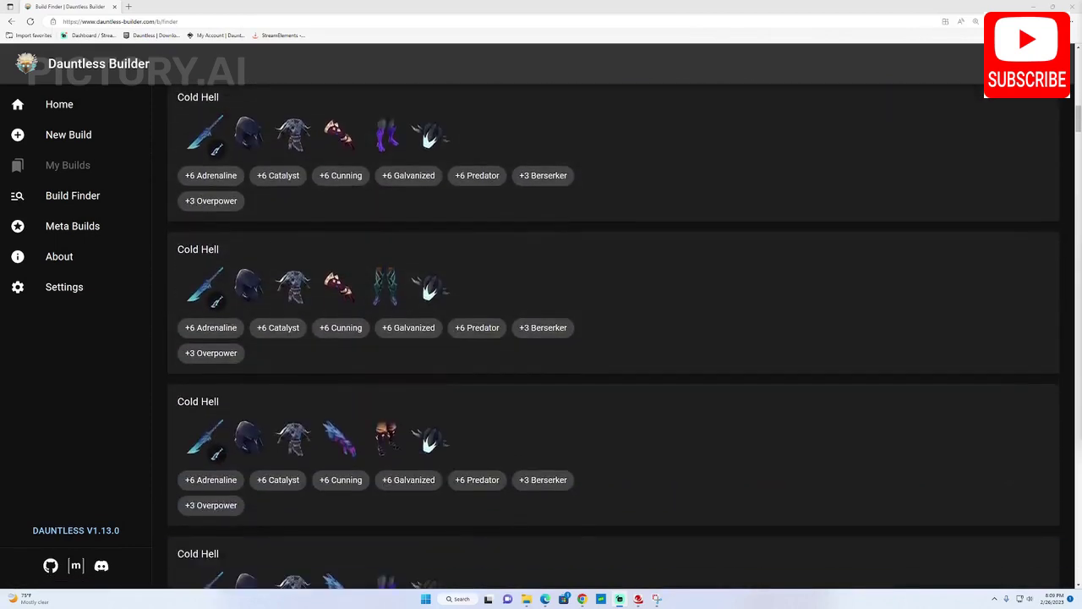
scroll(592, 338, down, 4)
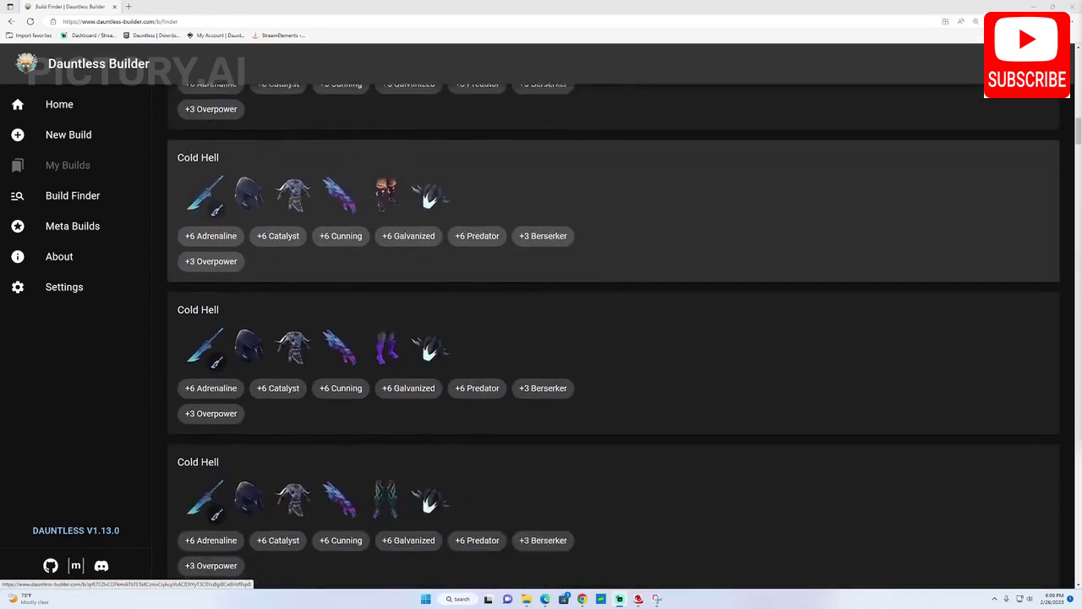
scroll(613, 339, down, 5)
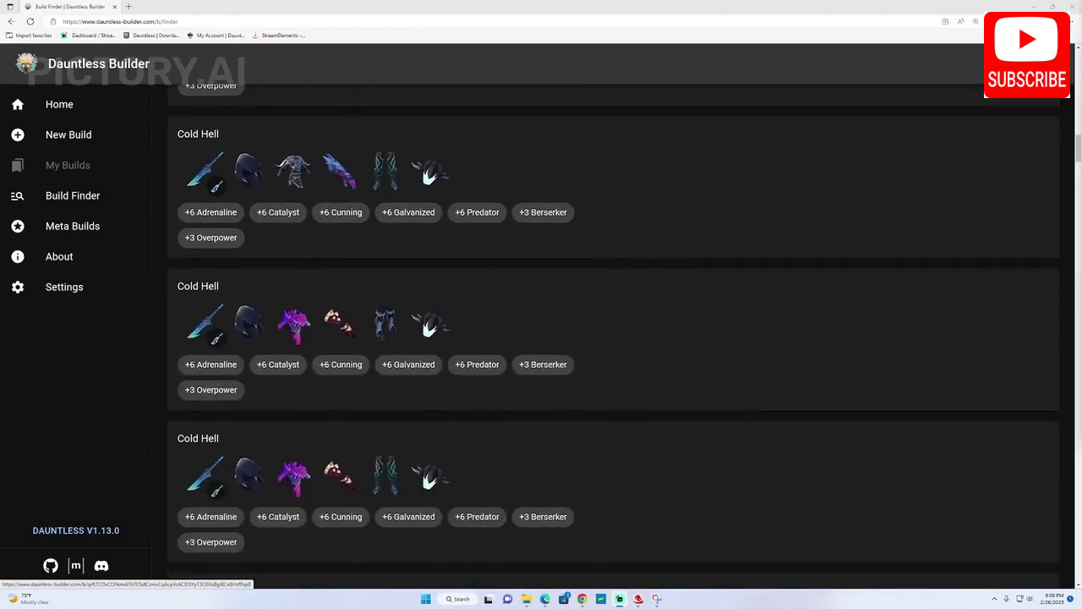
scroll(613, 339, down, 5)
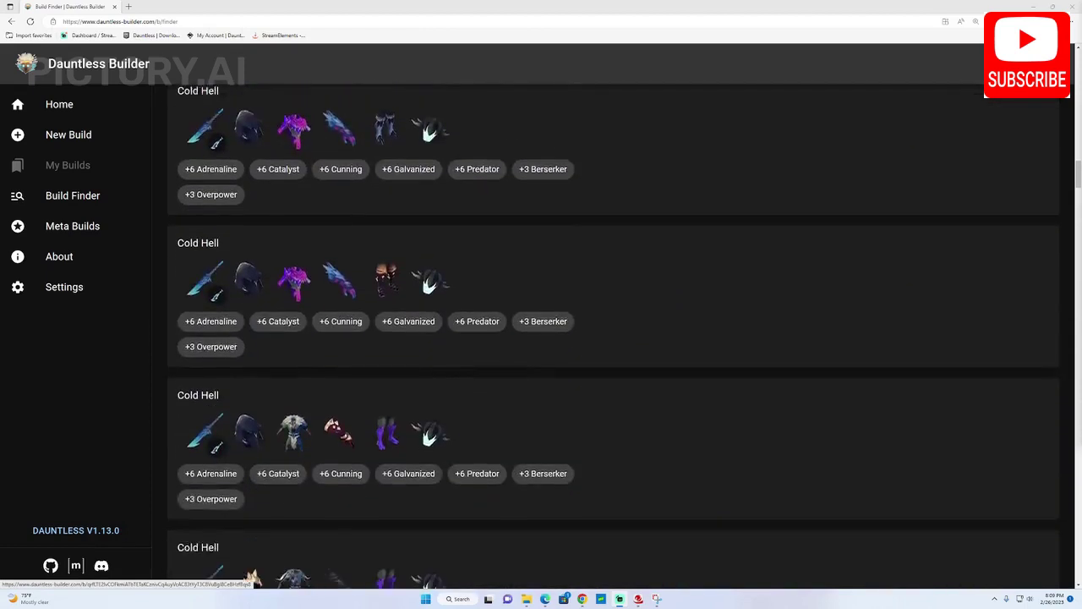
scroll(613, 338, down, 5)
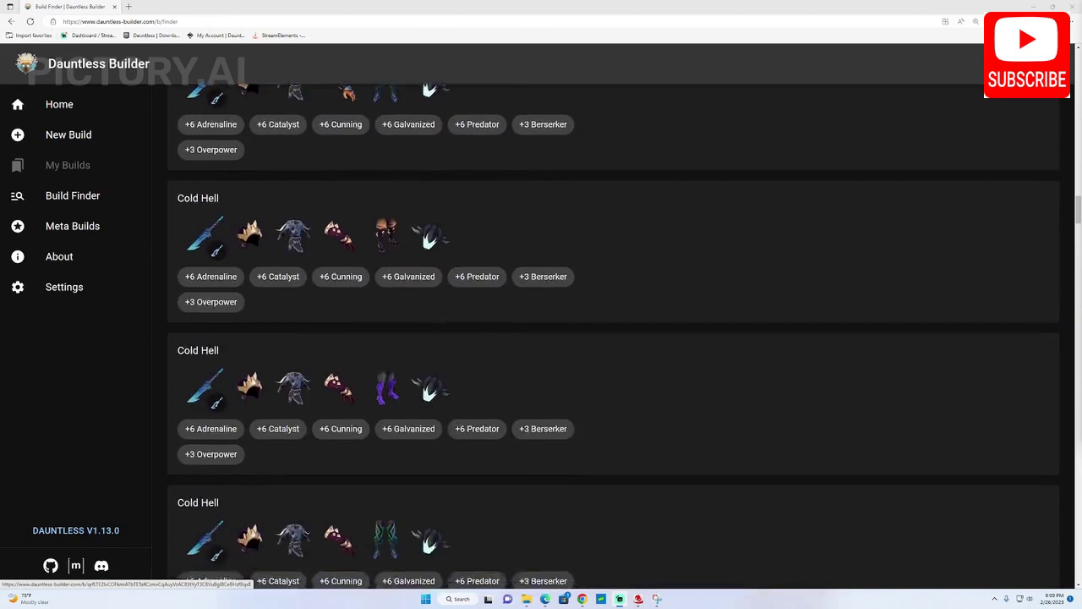
scroll(613, 339, down, 5)
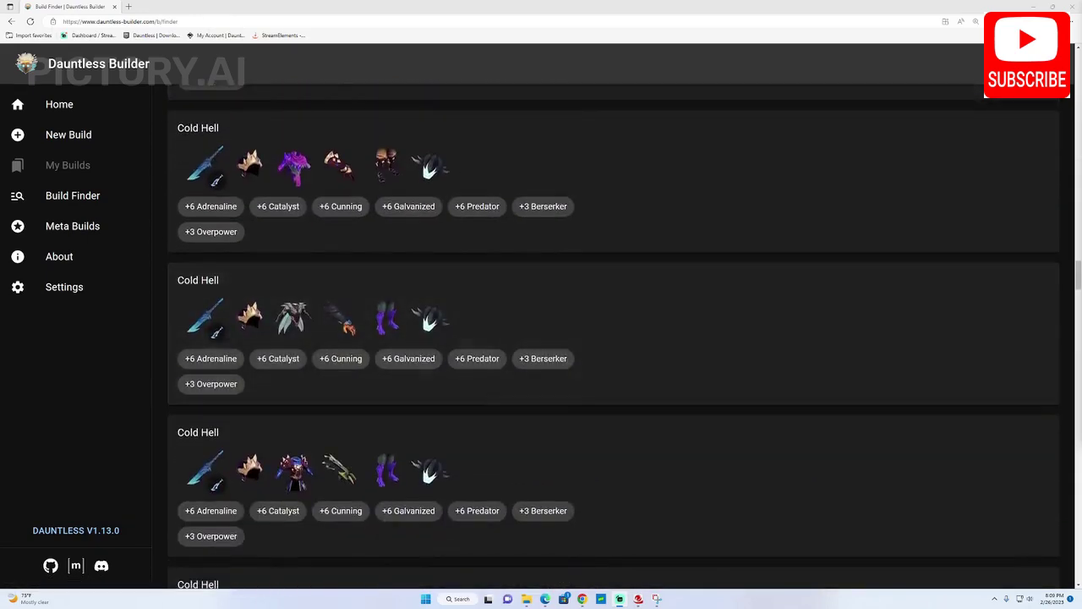
Step: Switch the weapon type to Repeater and look through the Temporal Mechanics builds with the same perks
scroll(614, 338, up, 15)
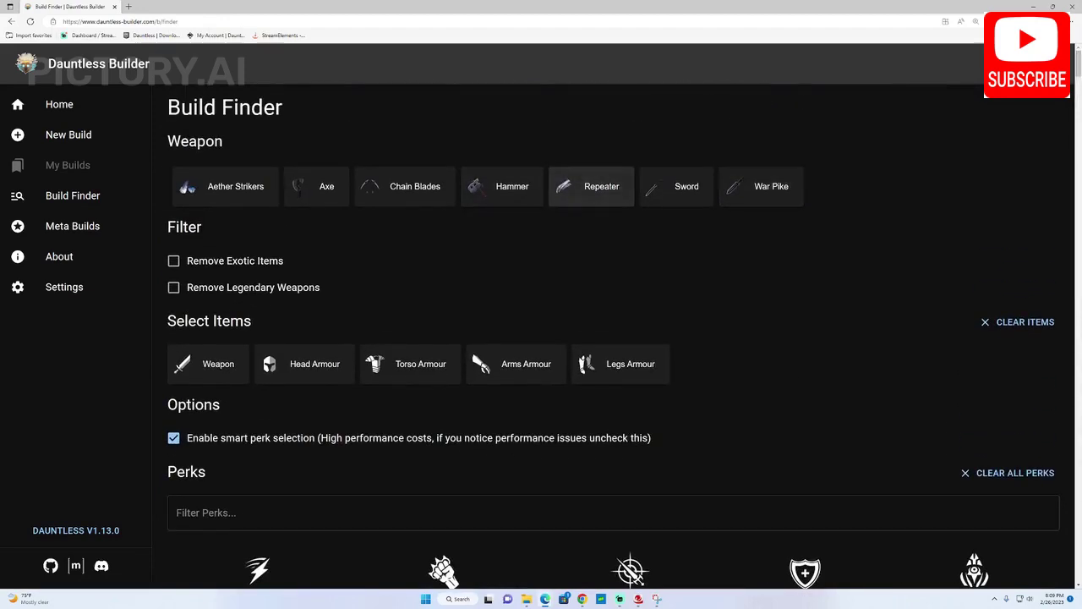
scroll(668, 304, down, 12)
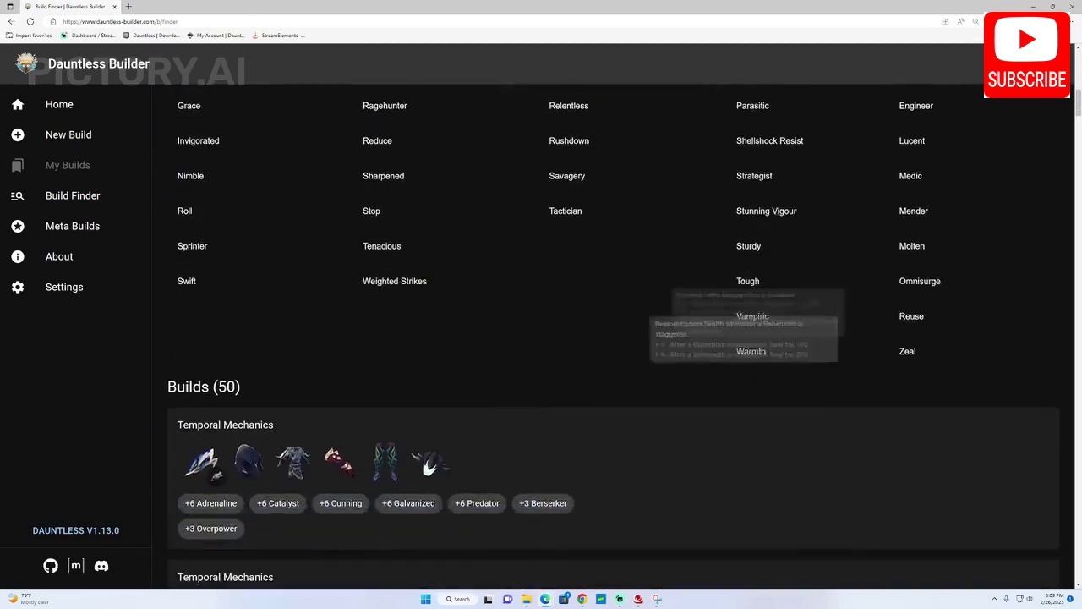
scroll(613, 338, down, 4)
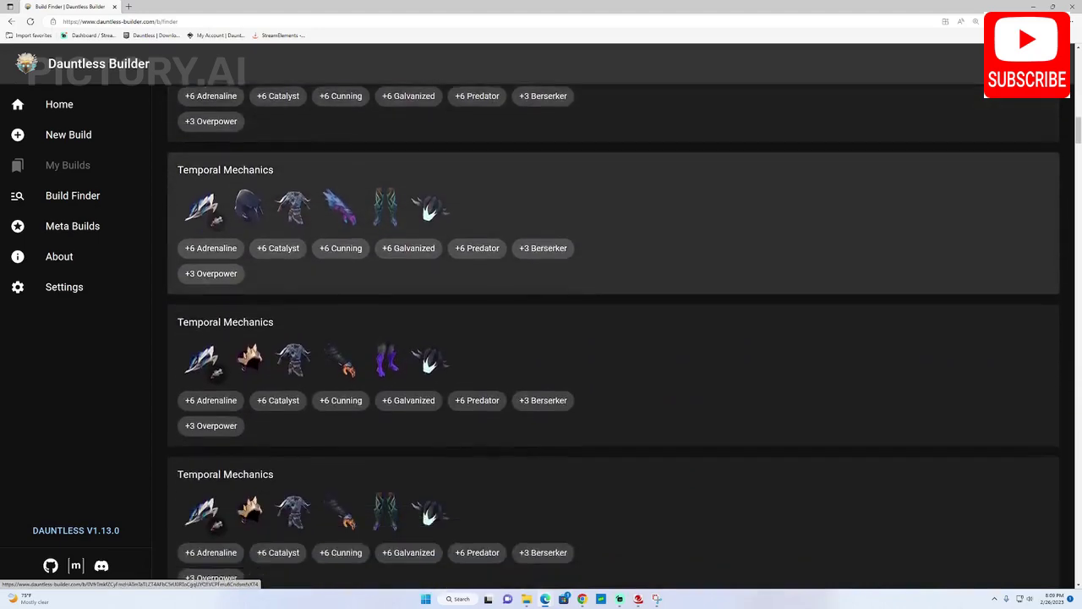
scroll(613, 338, down, 6)
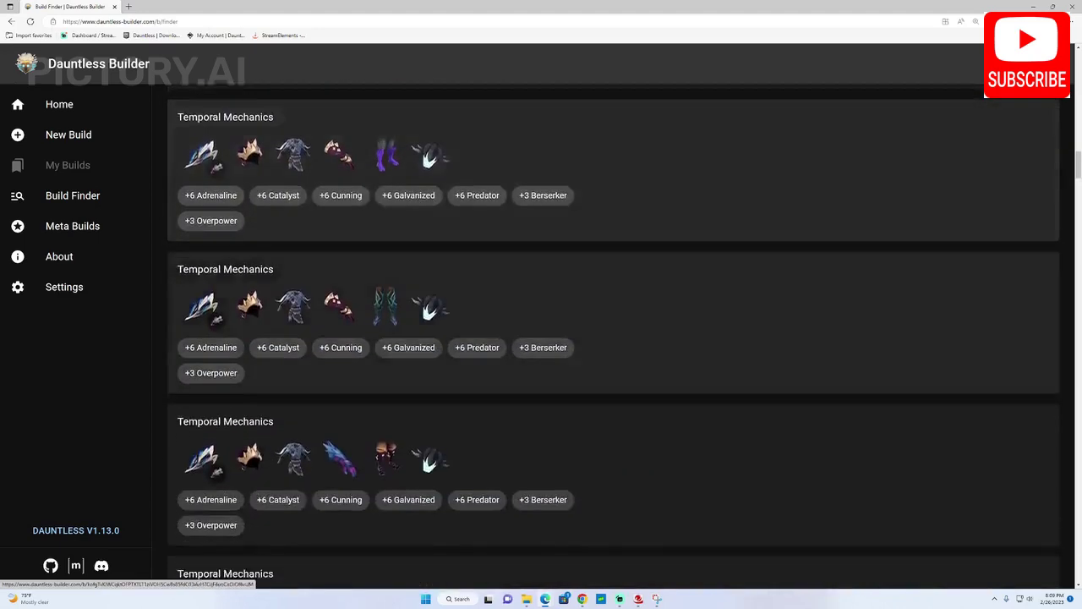
scroll(613, 339, down, 6)
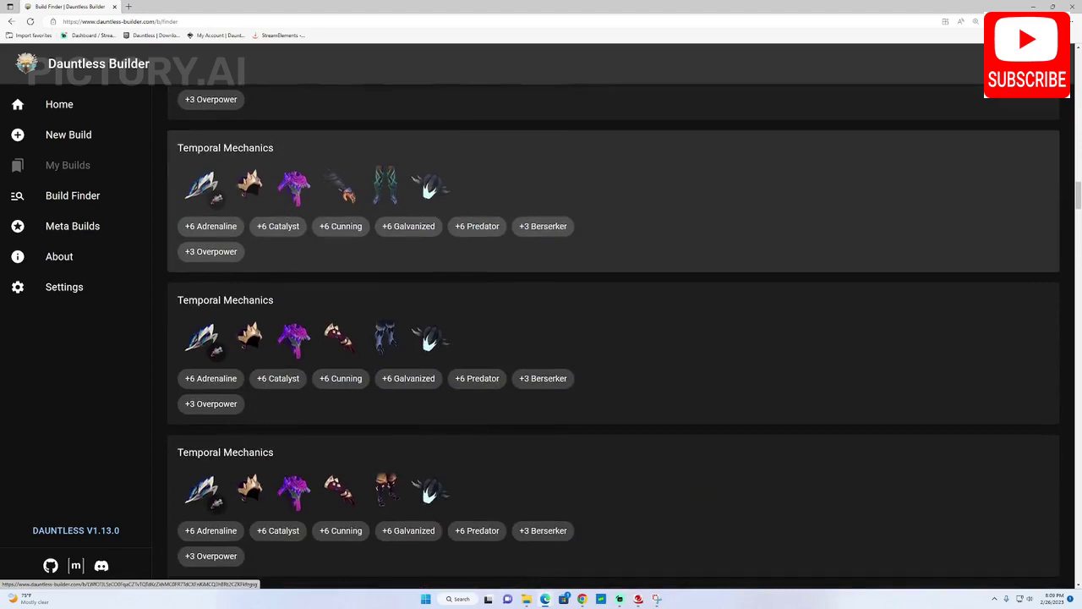
Step: Switch from Repeater to another weapon type and look through the matching Existential Crisis builds
scroll(613, 338, up, 15)
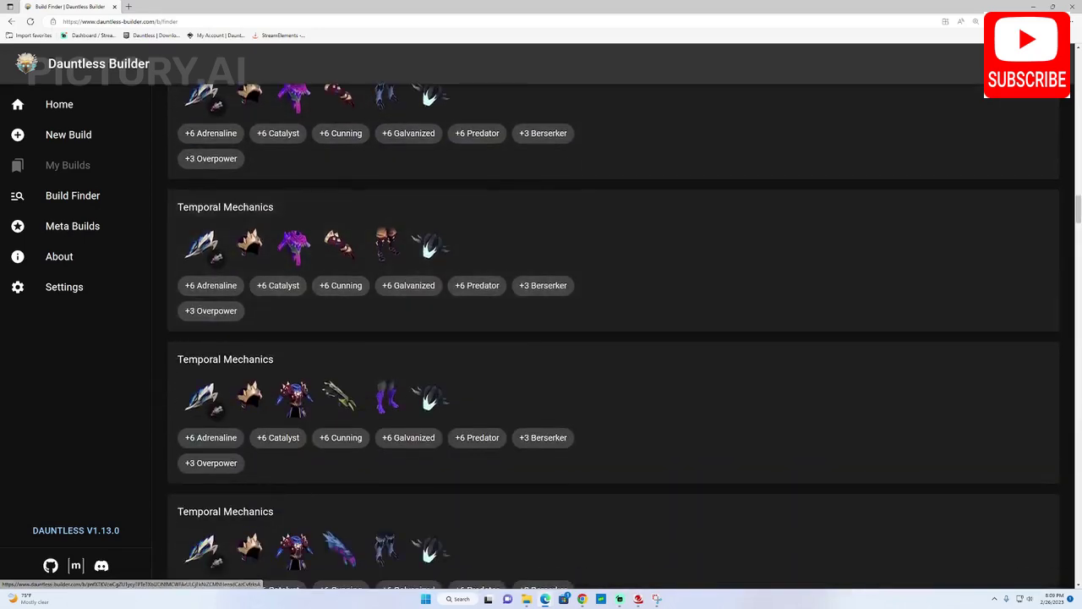
scroll(405, 188, up, 3)
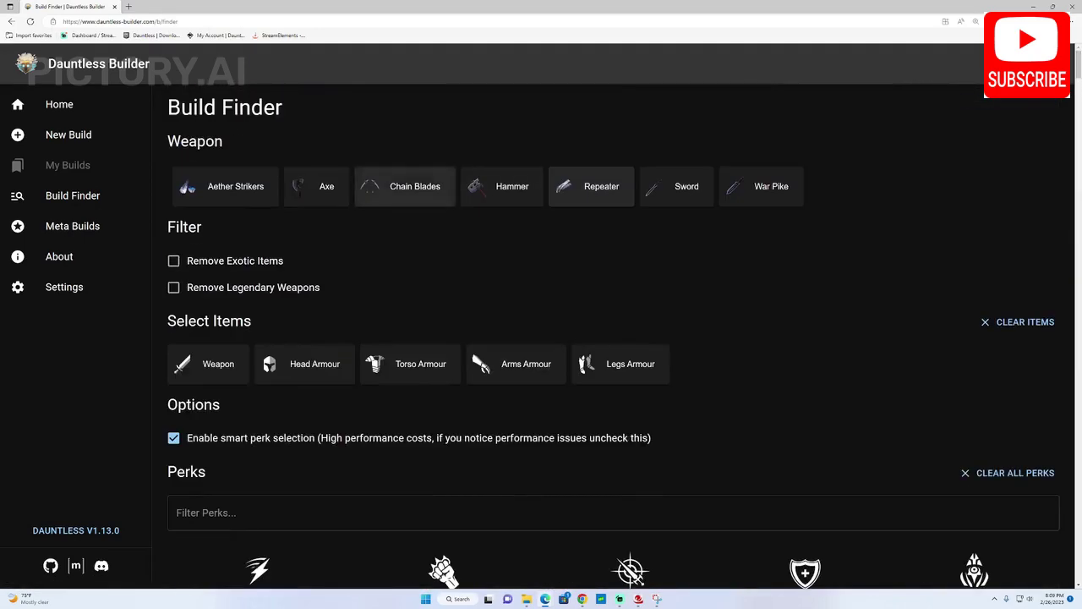
scroll(799, 355, down, 12)
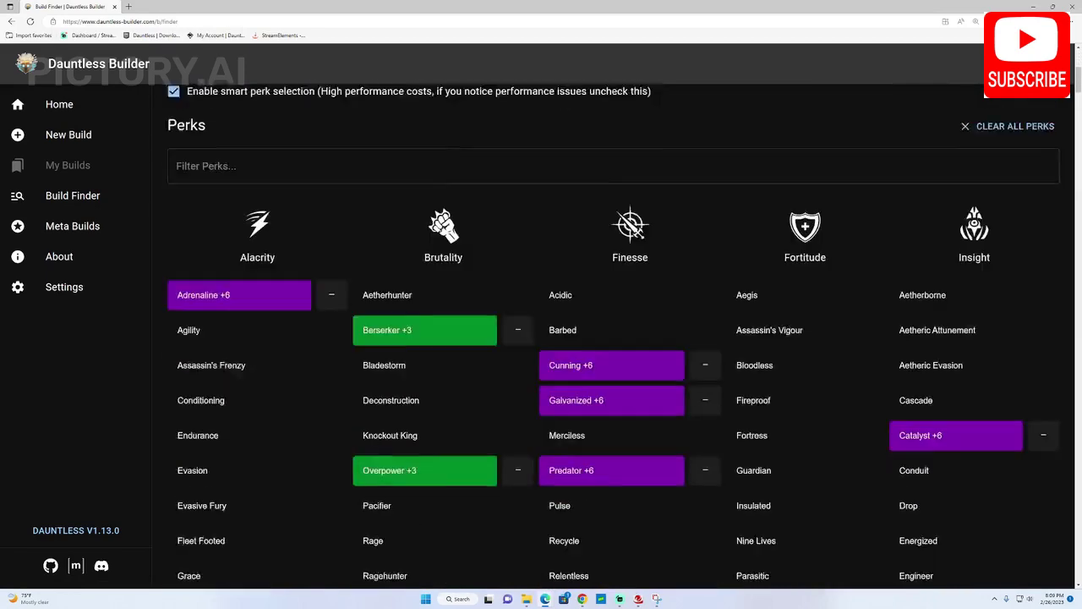
scroll(799, 355, down, 8)
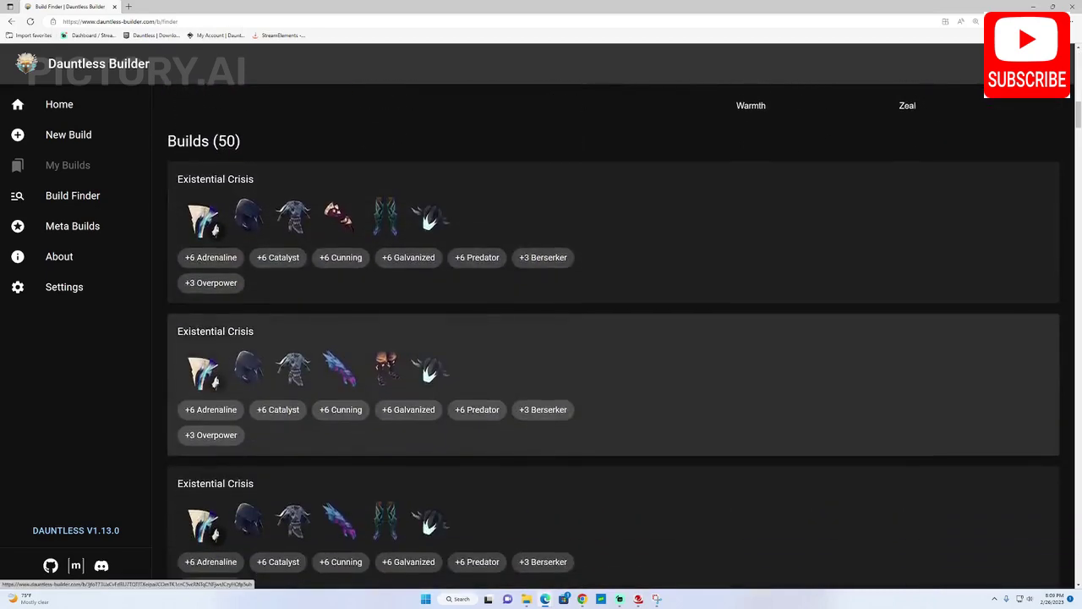
scroll(799, 355, down, 3)
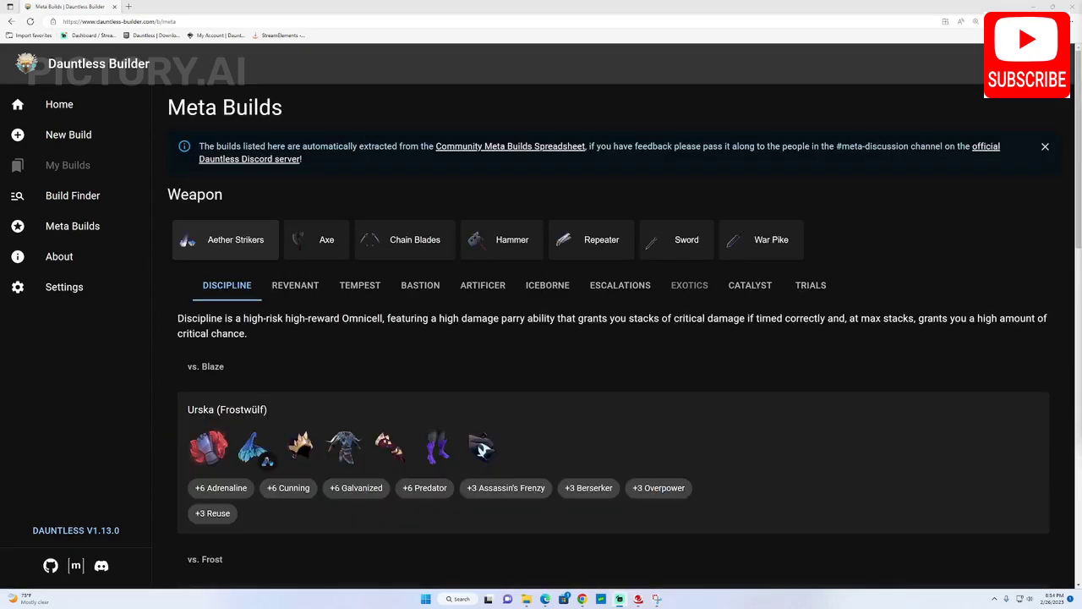
Step: Look through the Discipline meta builds for Aether Strikers and for Axe against each element
scroll(613, 339, down, 9)
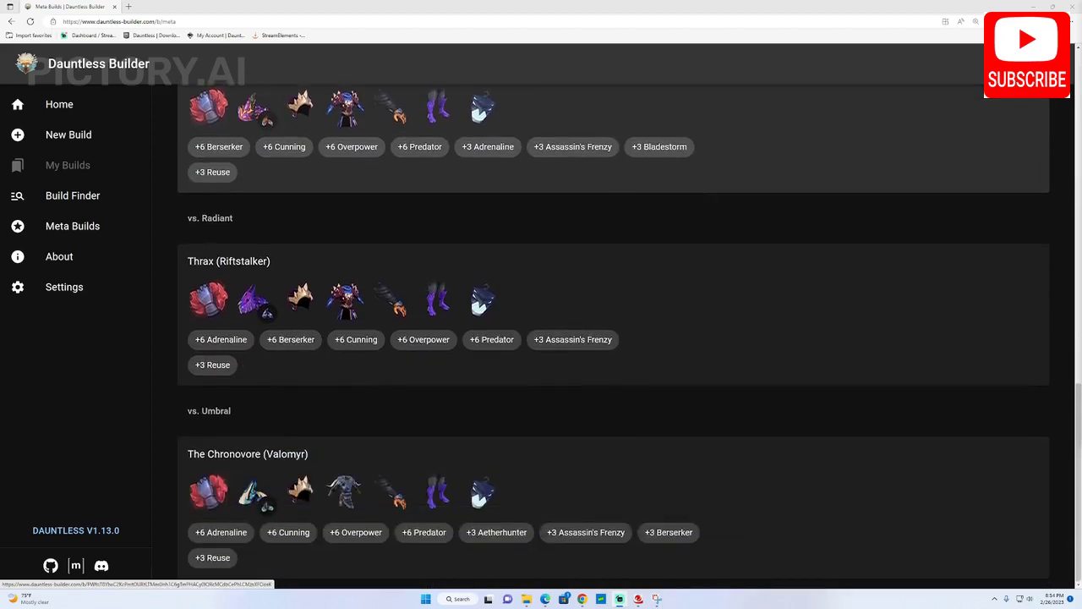
scroll(480, 448, up, 10)
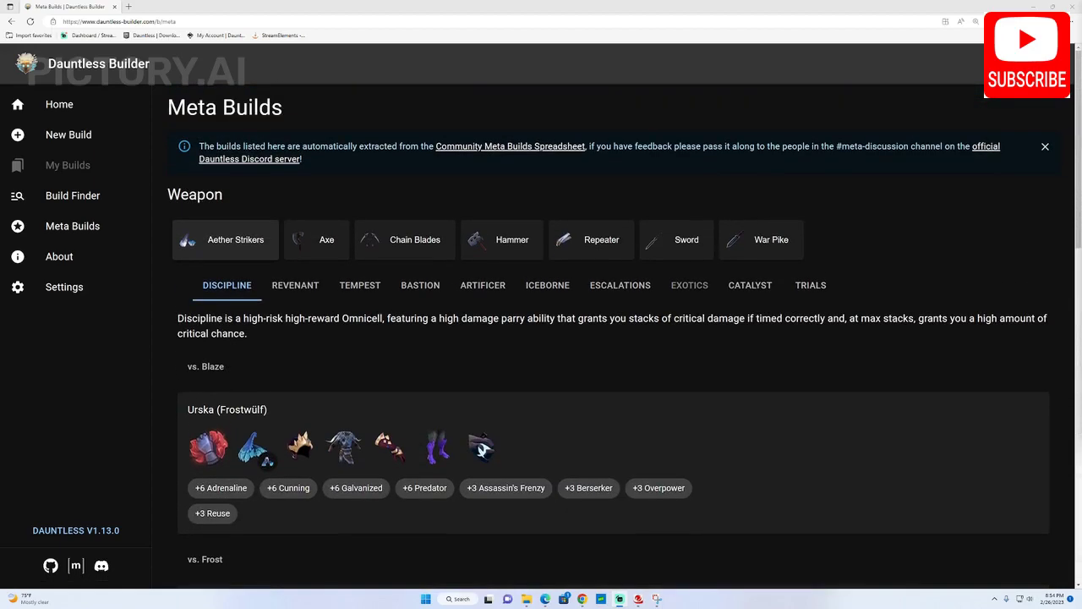
click(317, 240)
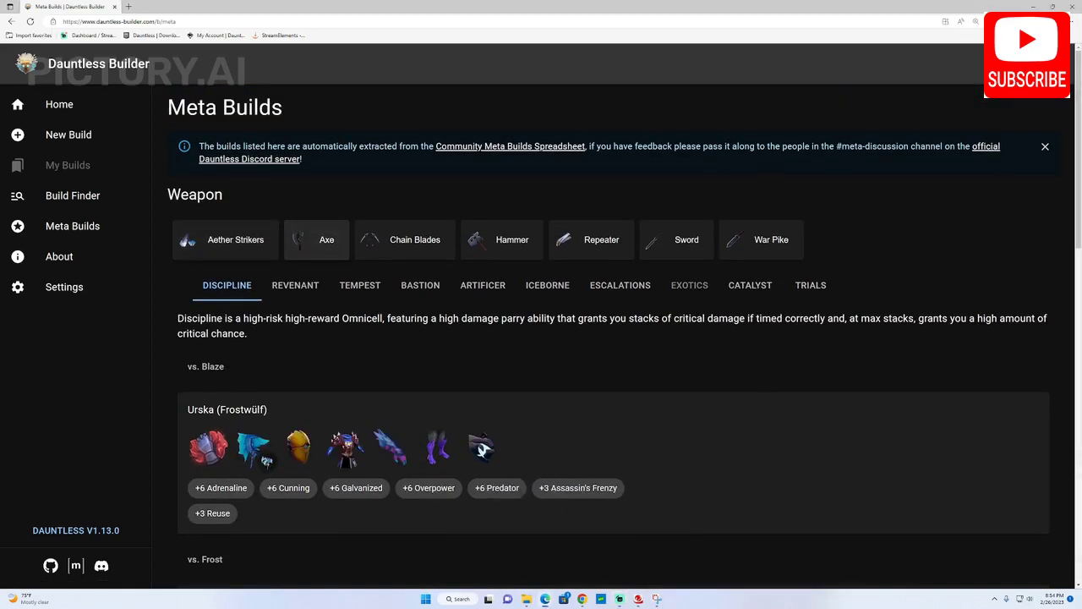
scroll(480, 448, down, 10)
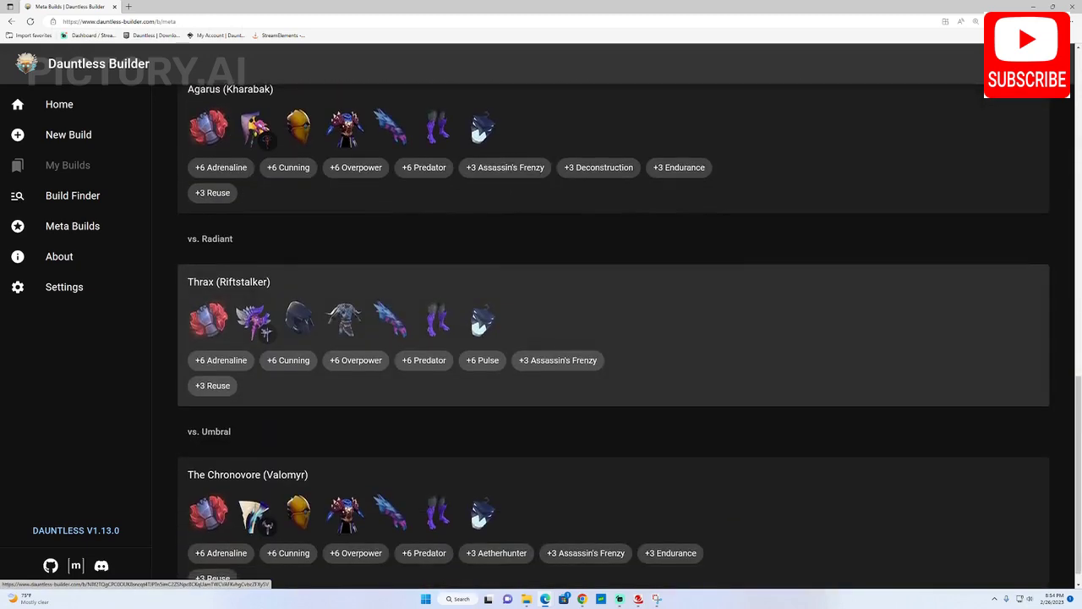
scroll(480, 448, up, 10)
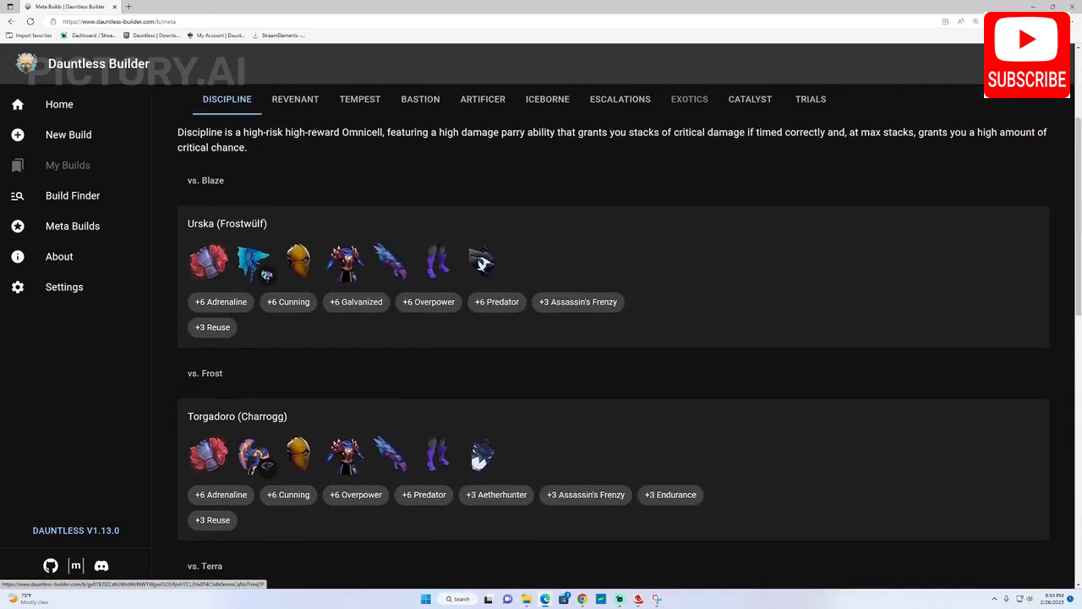
scroll(481, 448, up, 2)
Step: Browse the Axe meta builds for Revenant, Tempest, Bastion, Artificer, Iceborne, Escalations and Catalyst
click(295, 285)
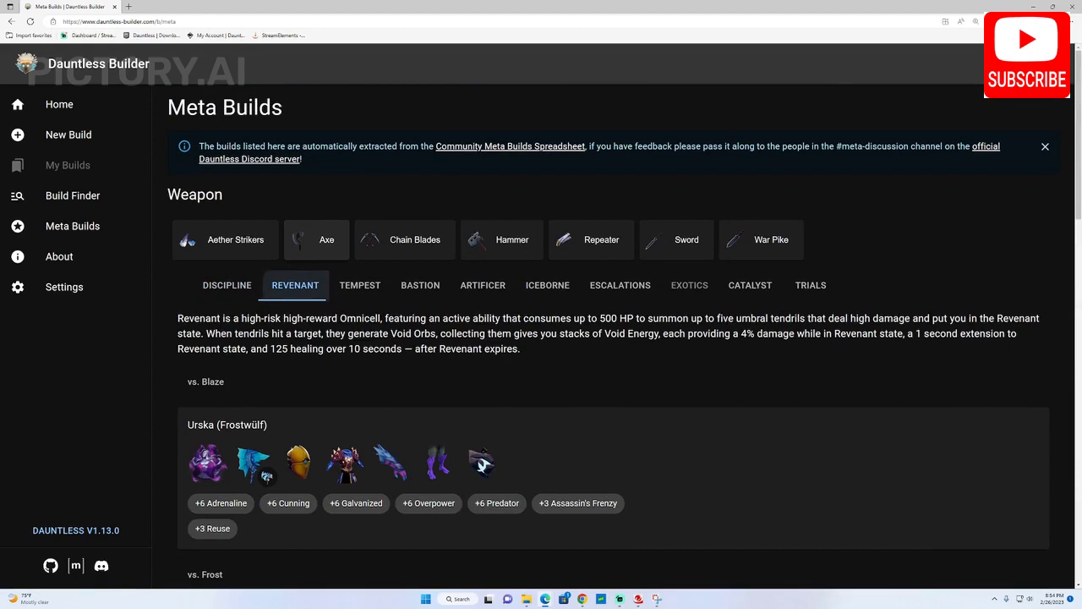
click(359, 285)
click(420, 285)
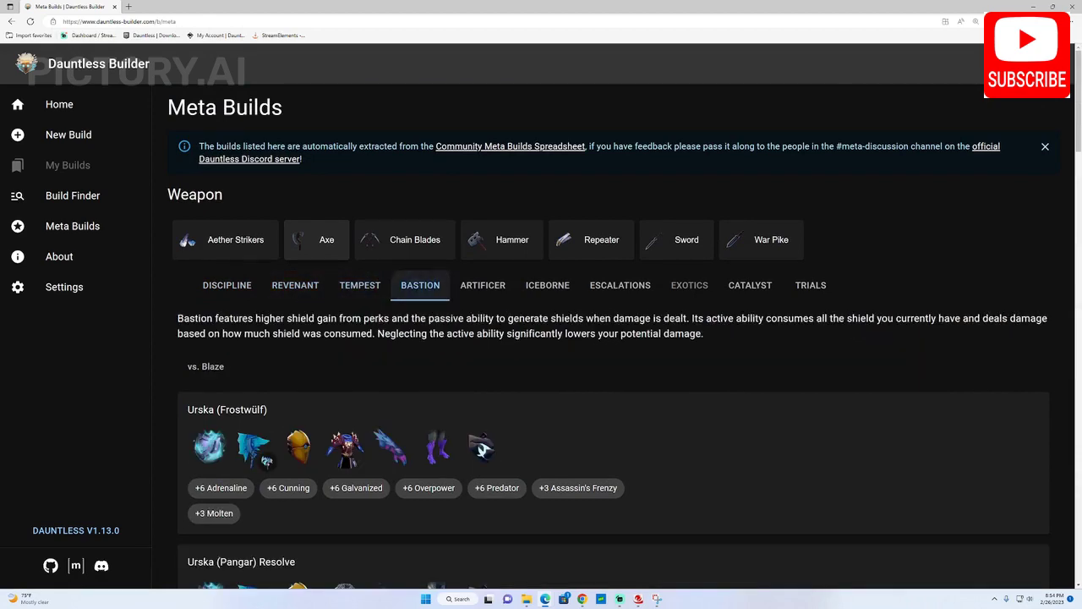
click(483, 285)
click(547, 285)
click(620, 285)
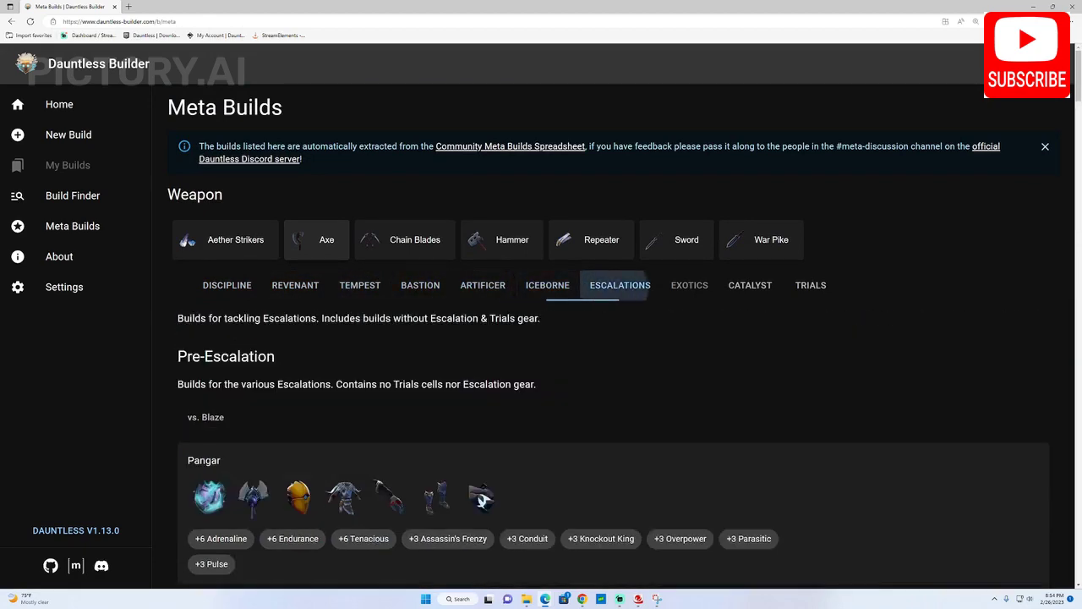
click(750, 285)
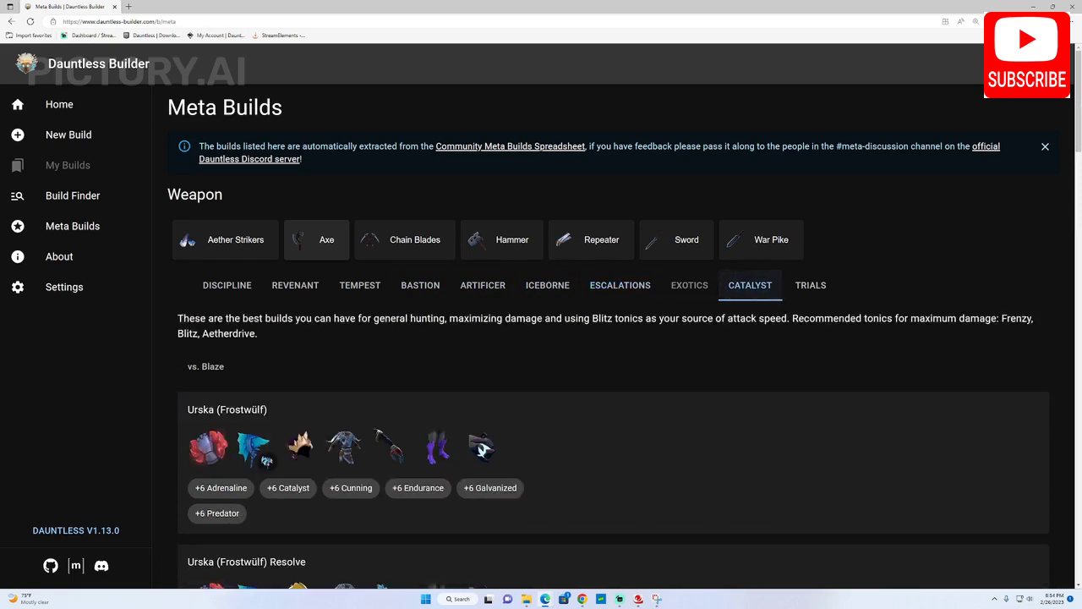
Step: Look through the Trials meta builds for Axe and War Pike
click(810, 285)
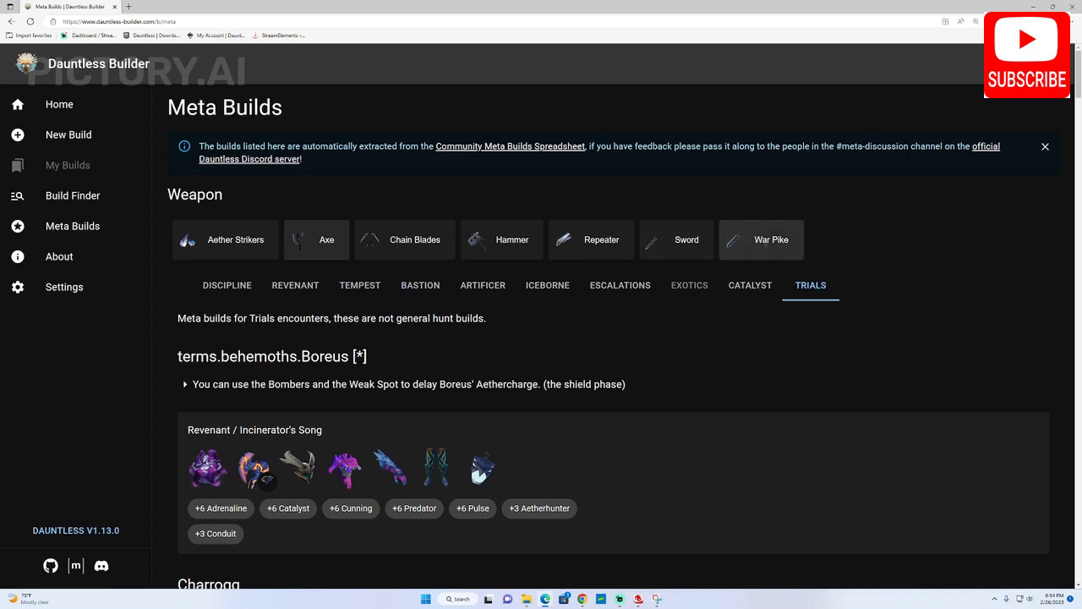
click(762, 239)
scroll(613, 338, down, 4)
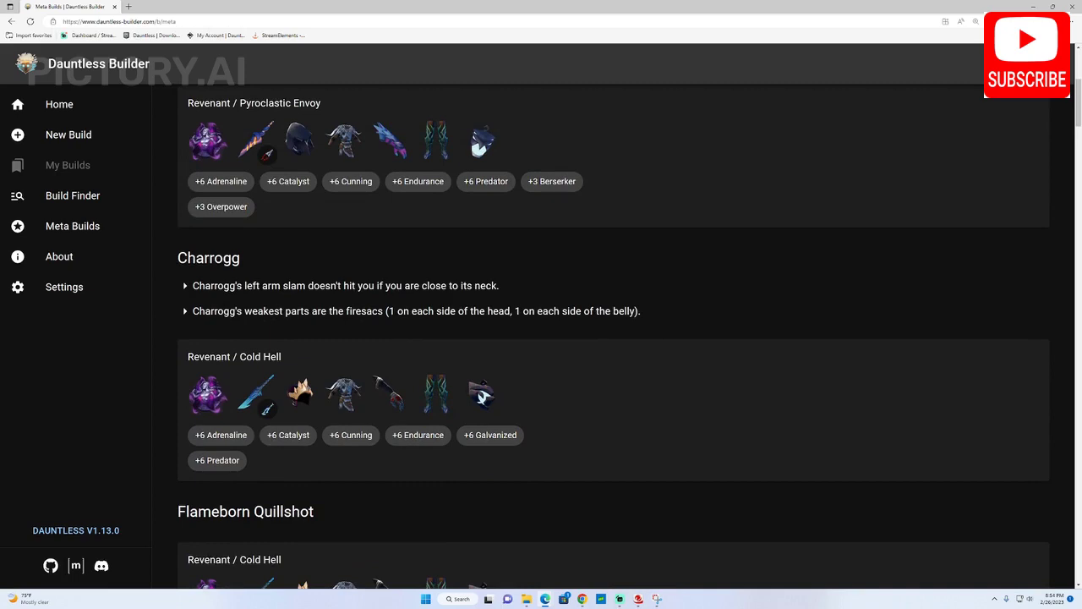
scroll(614, 338, up, 5)
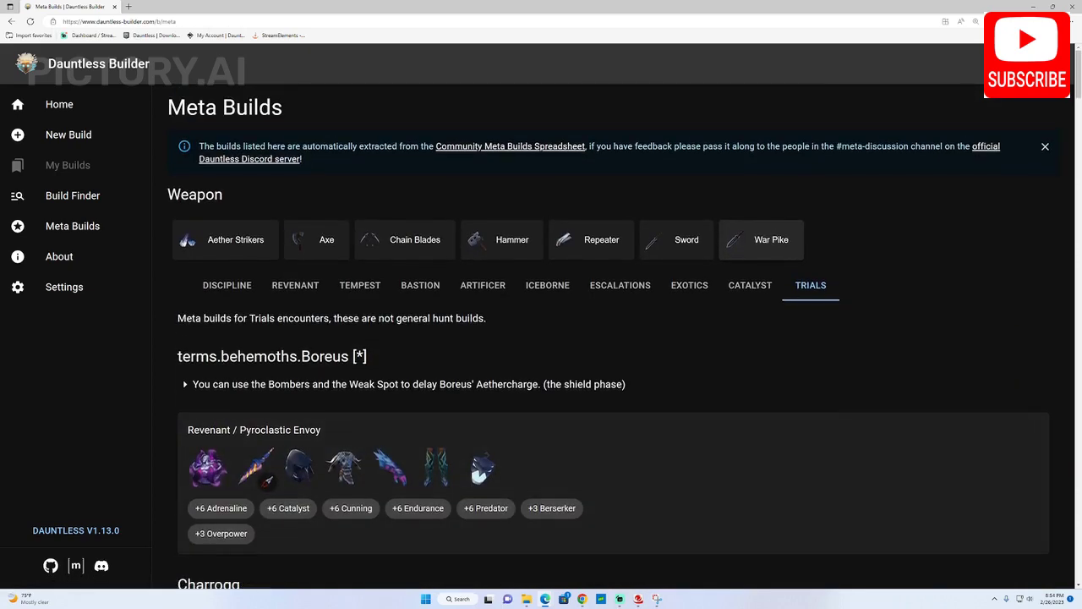
Step: Switch the weapon to Hammer and examine its Trials meta builds for each behemoth
click(501, 239)
scroll(614, 339, down, 12)
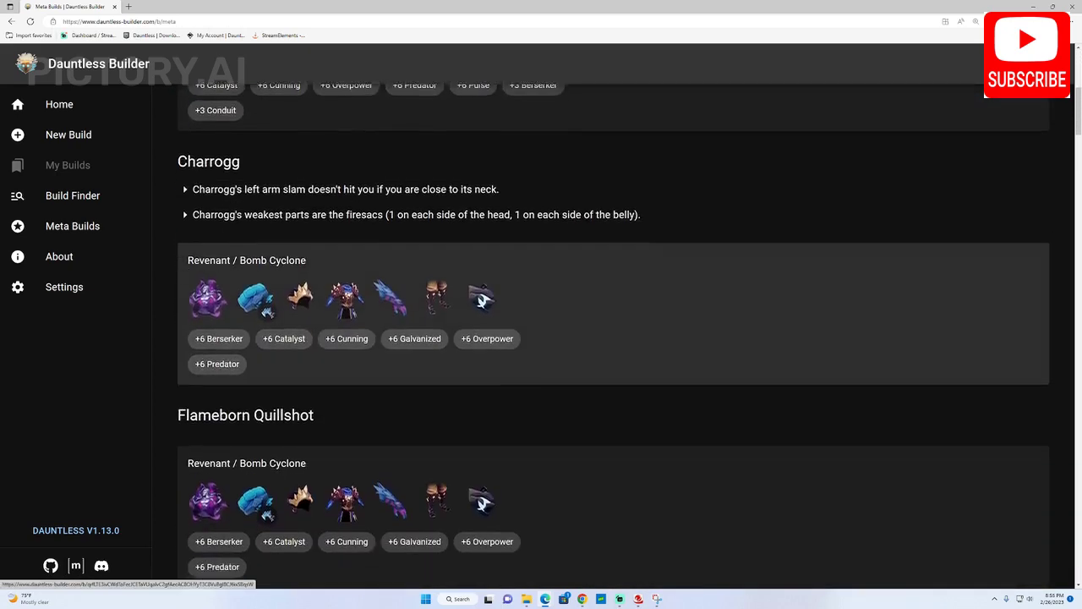
scroll(614, 338, down, 11)
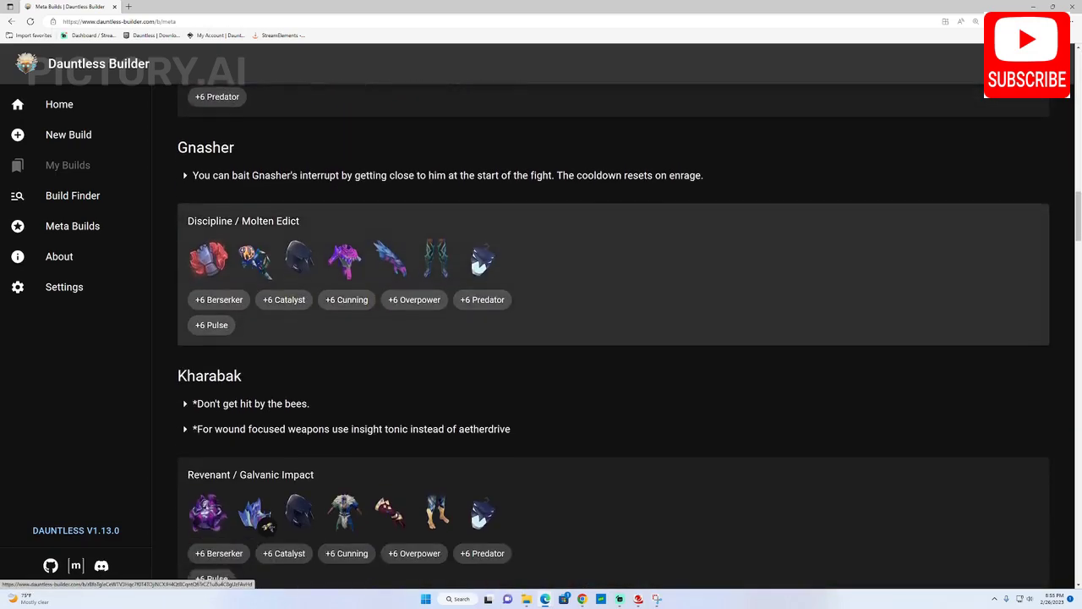
scroll(614, 339, up, 20)
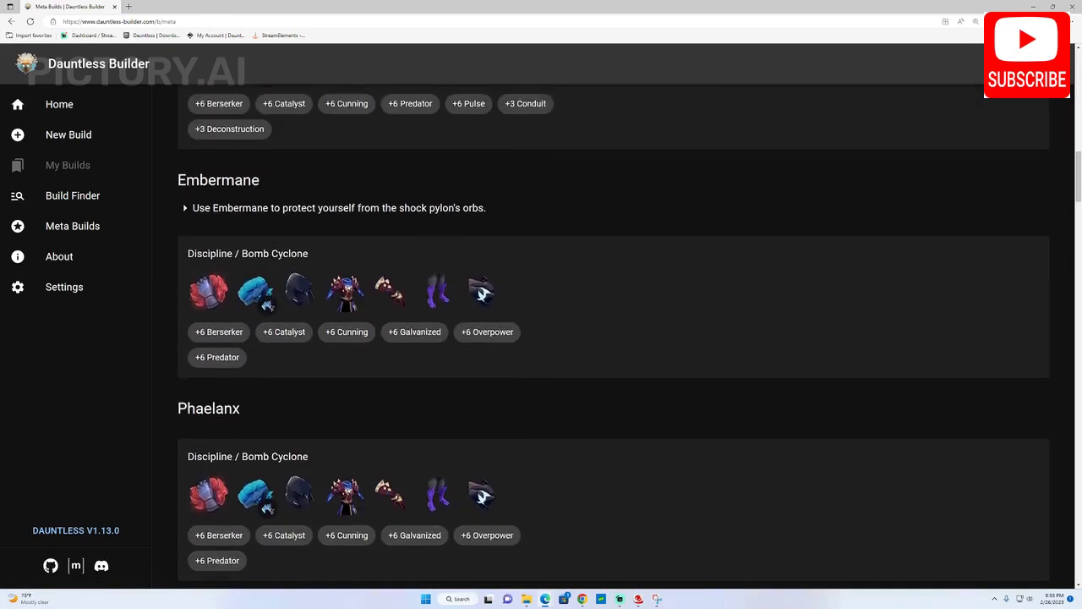
scroll(614, 338, up, 3)
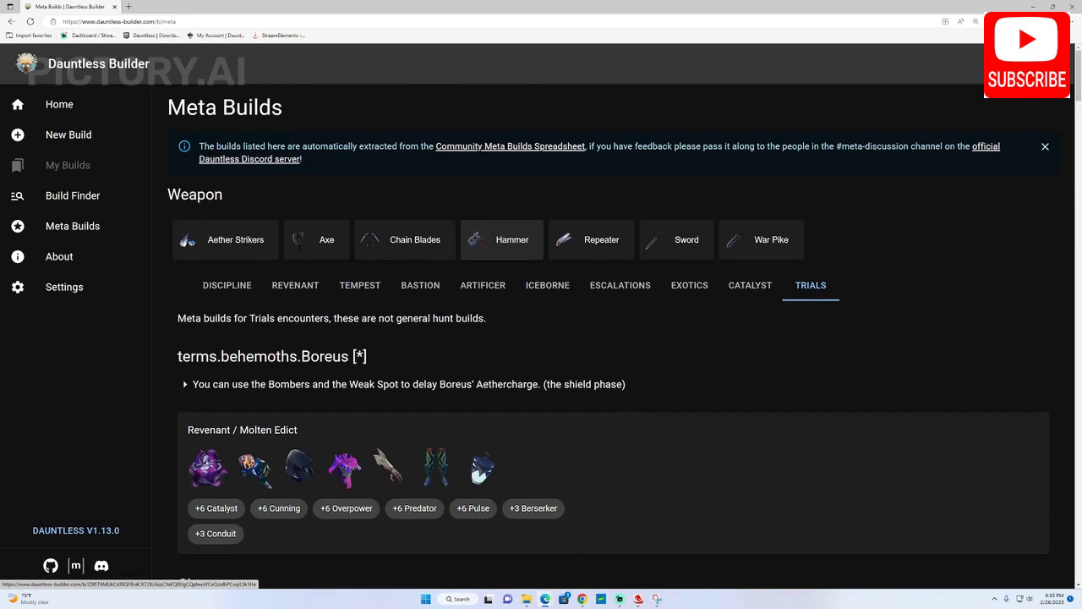
Step: View the Escalations meta builds for Hammer and the Exotics builds for Hammer, Chain Blades and Repeater
click(620, 285)
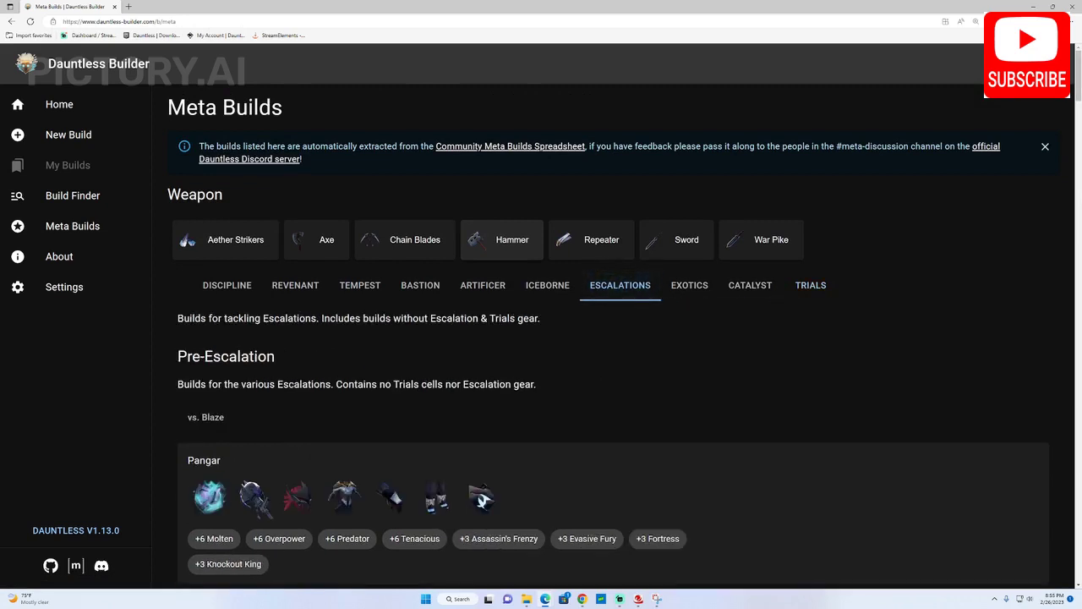
click(689, 283)
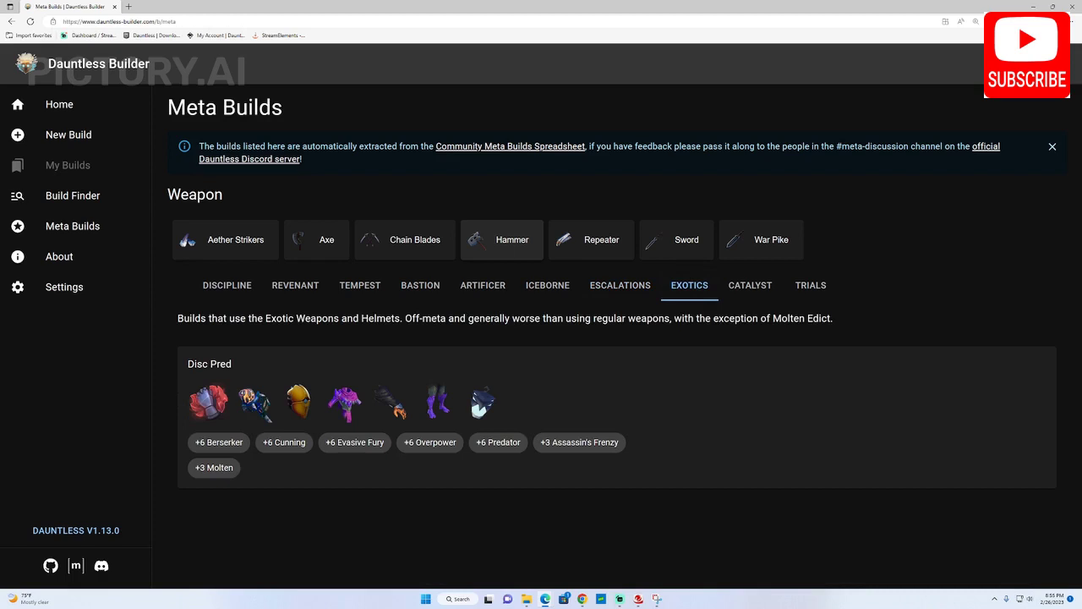
click(405, 239)
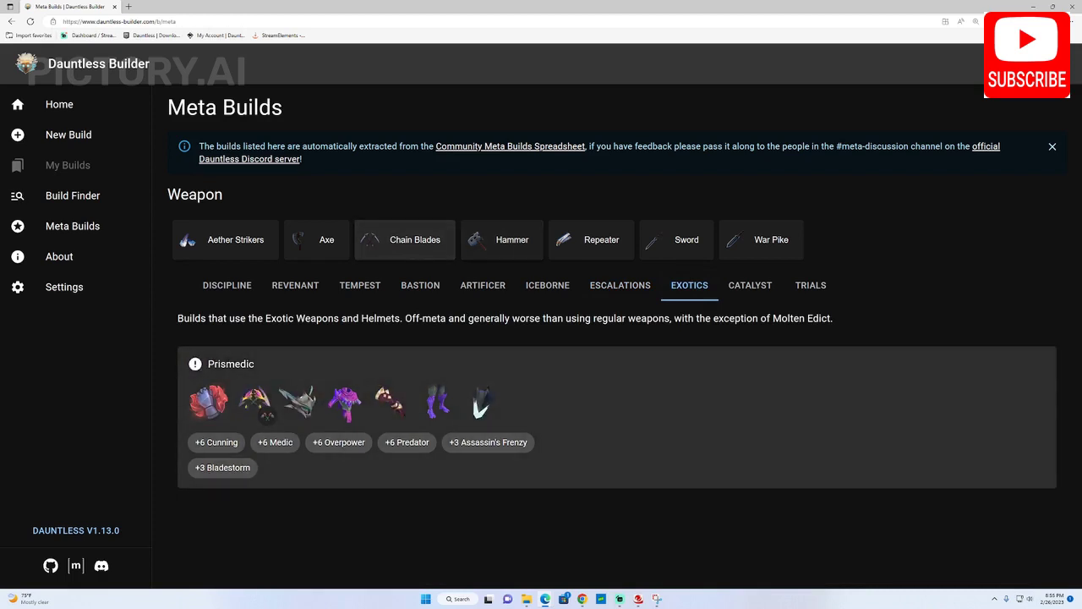
click(596, 240)
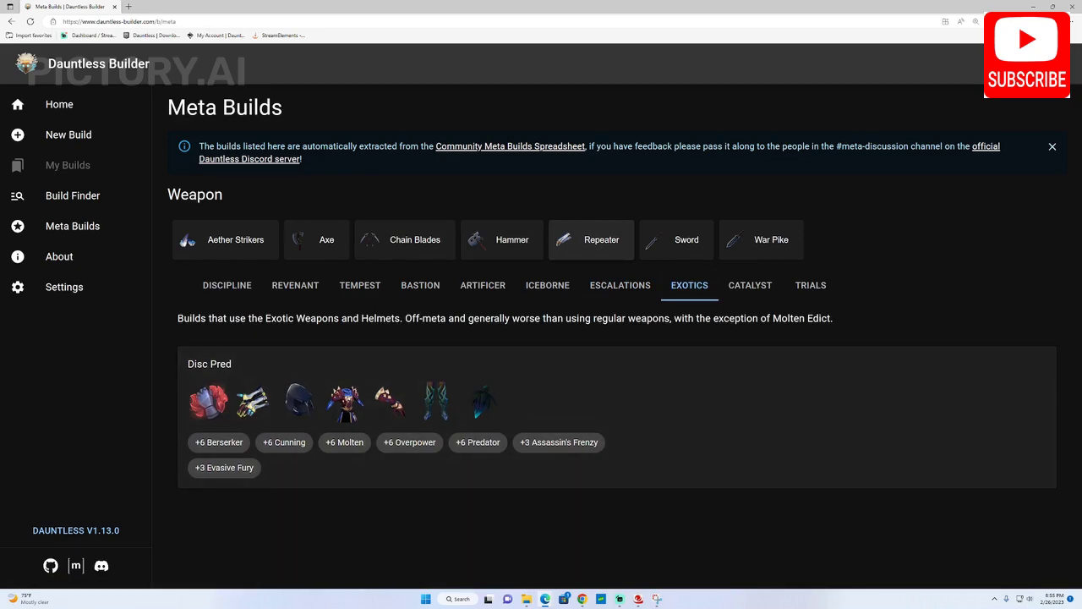
Step: Look through the Discipline meta builds for Axe and War Pike, and open the War Pike Exotics builds
click(316, 240)
scroll(614, 339, down, 2)
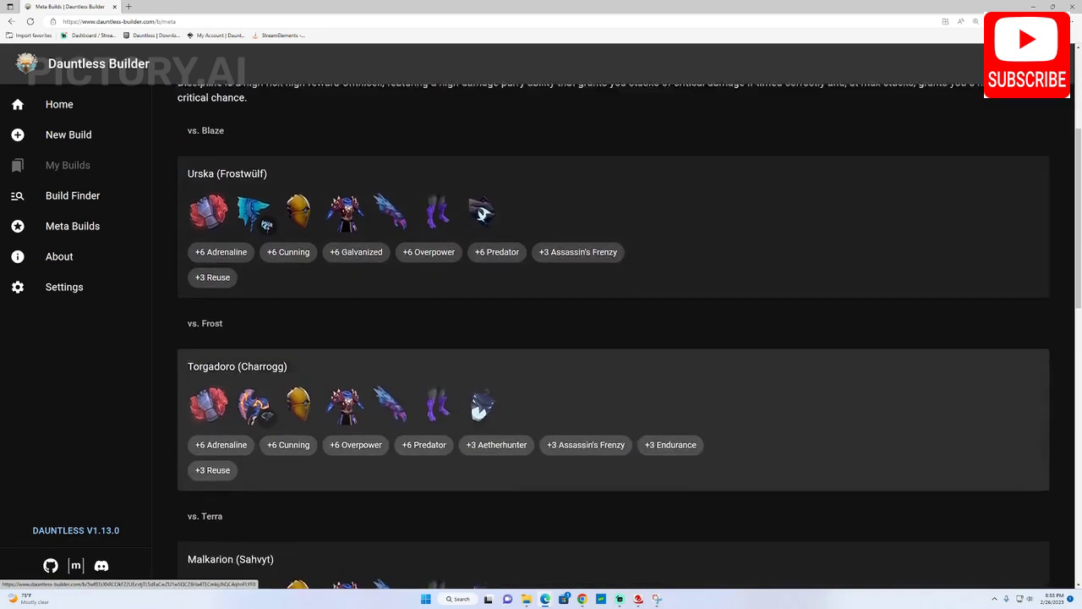
scroll(614, 339, up, 2)
click(761, 239)
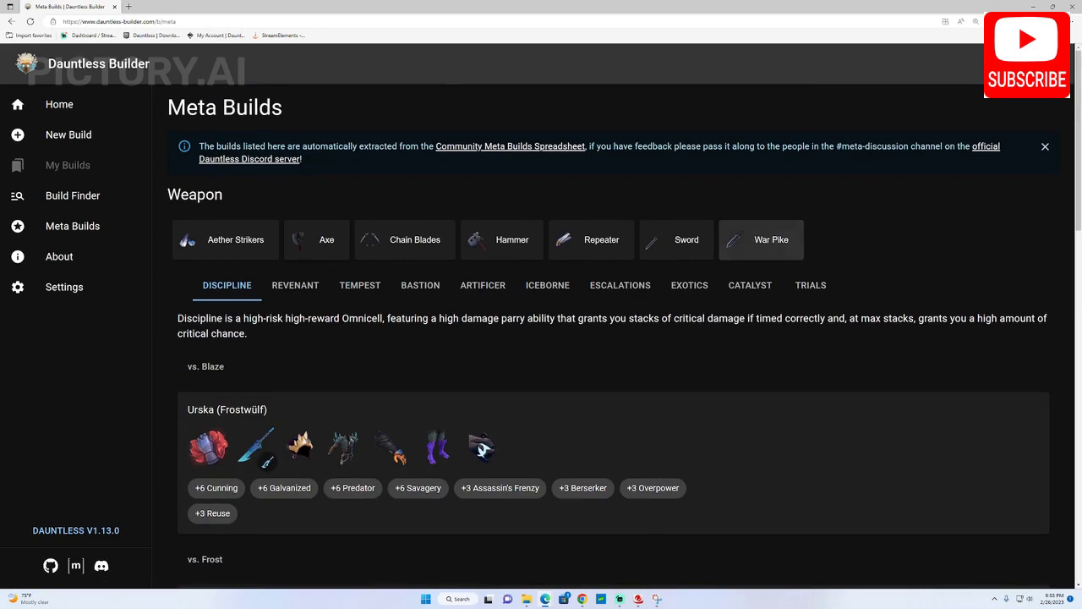
scroll(614, 338, down, 4)
scroll(614, 338, up, 4)
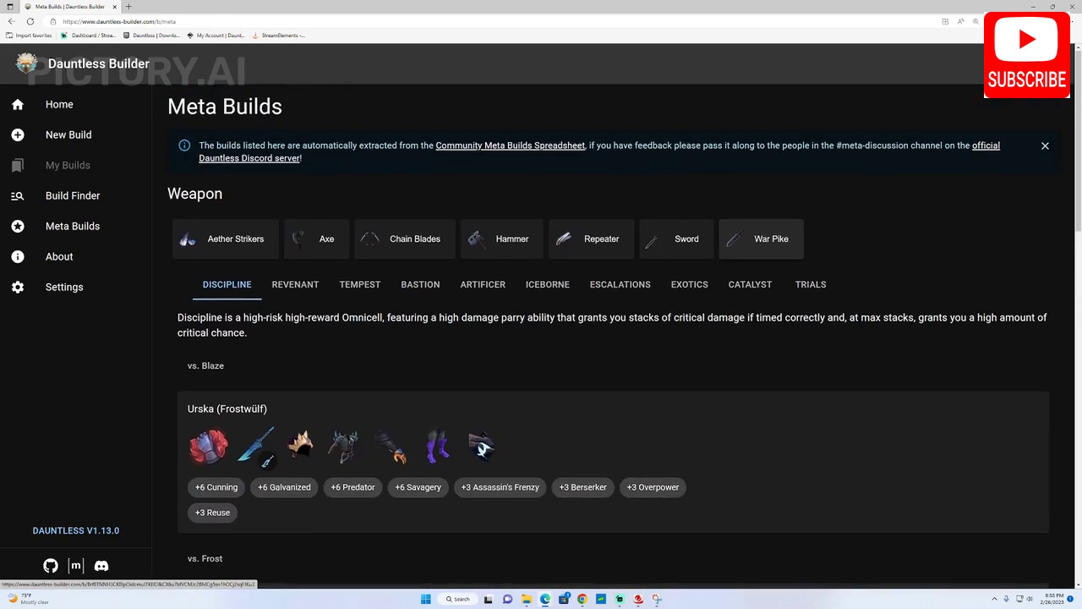
click(689, 285)
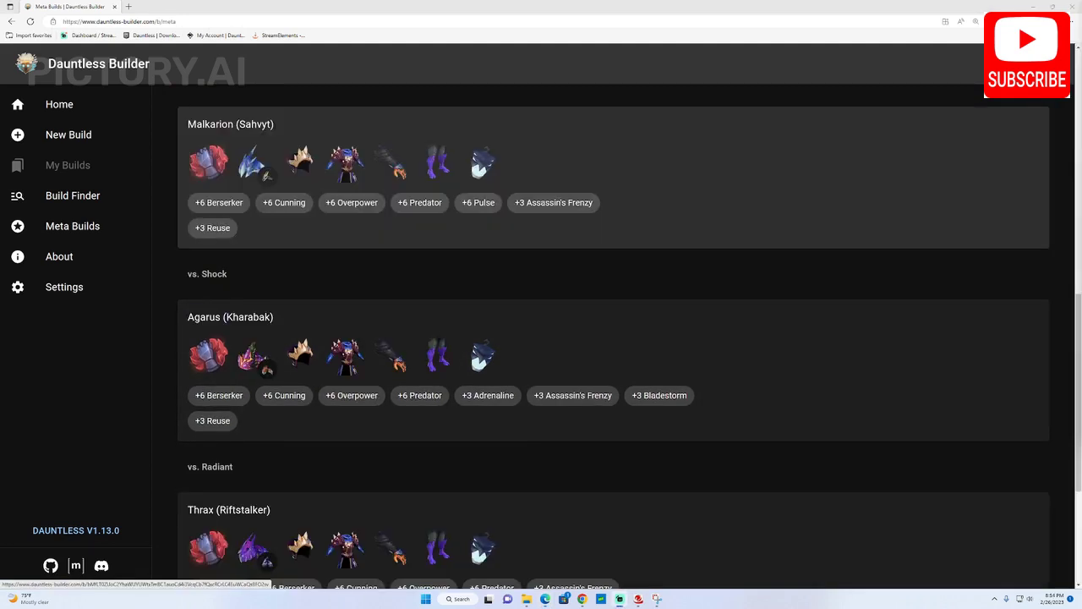
Step: Review the Aether Strikers and Axe builds for the Discipline Omnicell against each element
scroll(480, 414, down, 3)
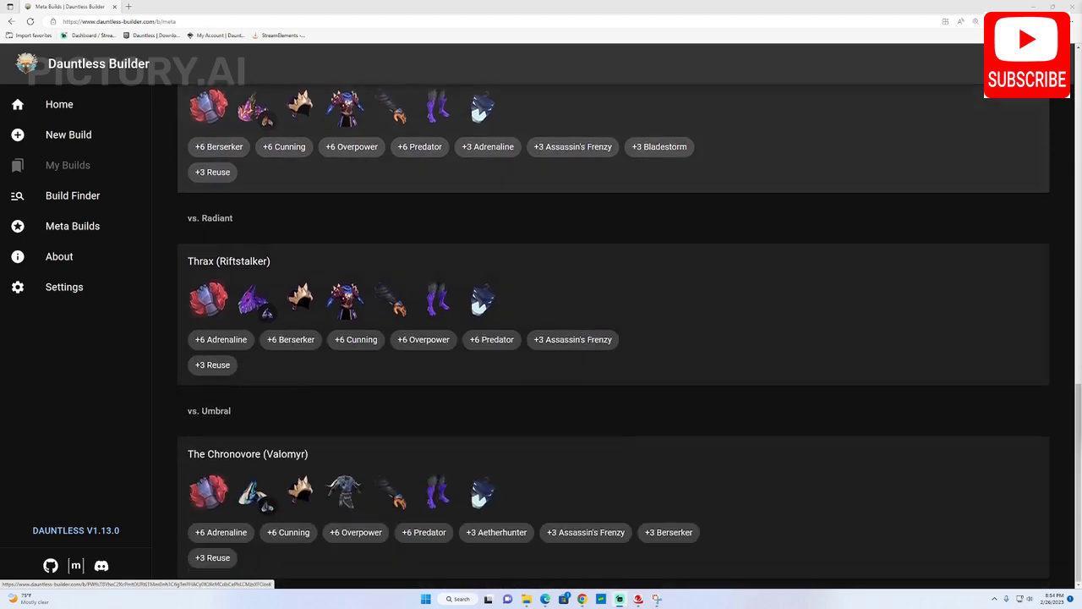
scroll(481, 416, up, 15)
scroll(480, 416, up, 1)
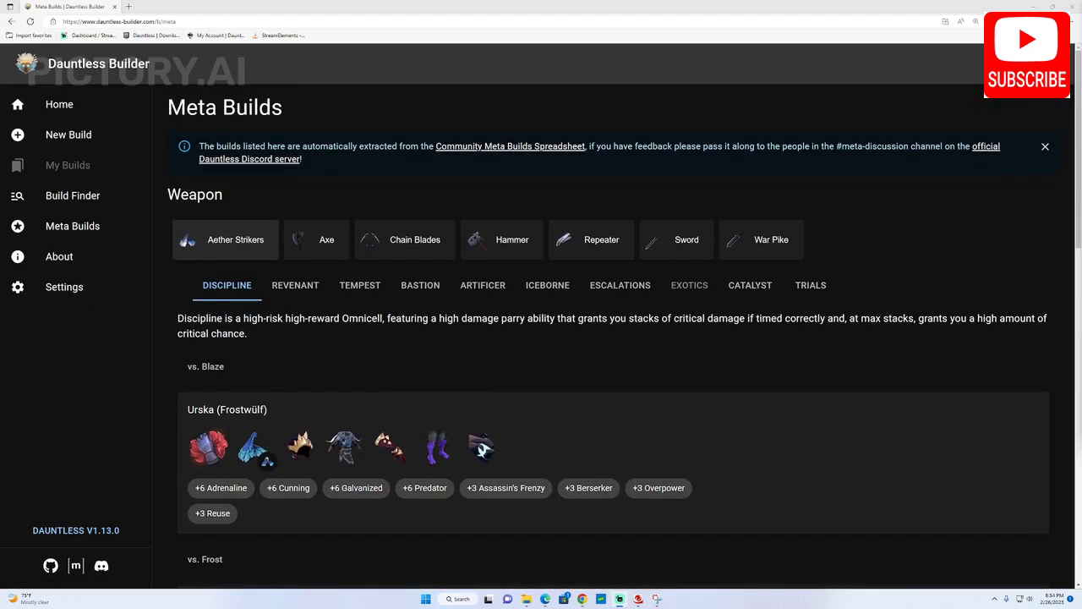
click(316, 239)
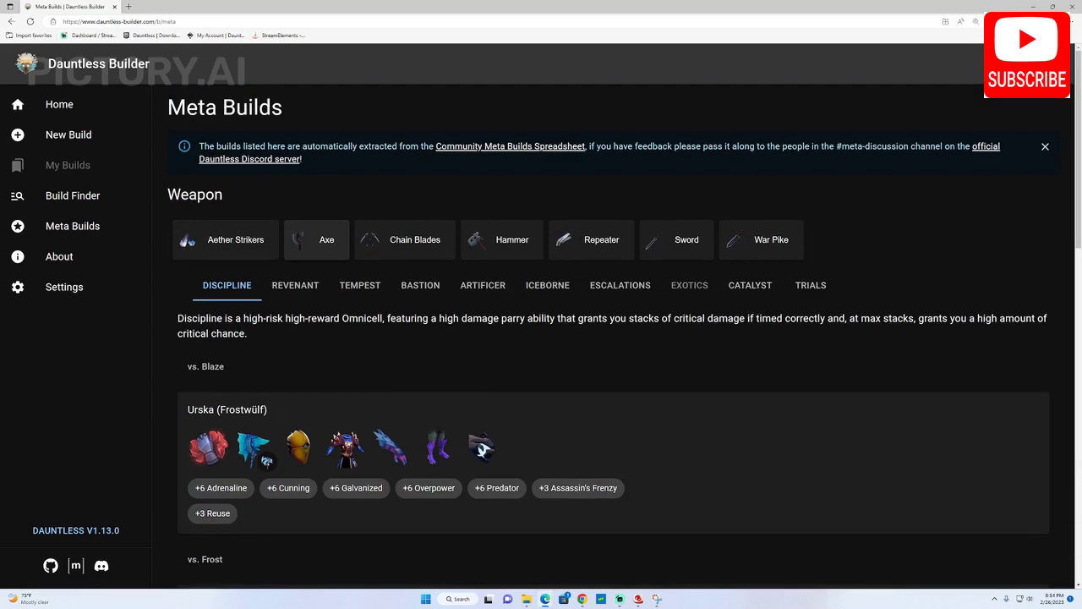
scroll(480, 448, down, 10)
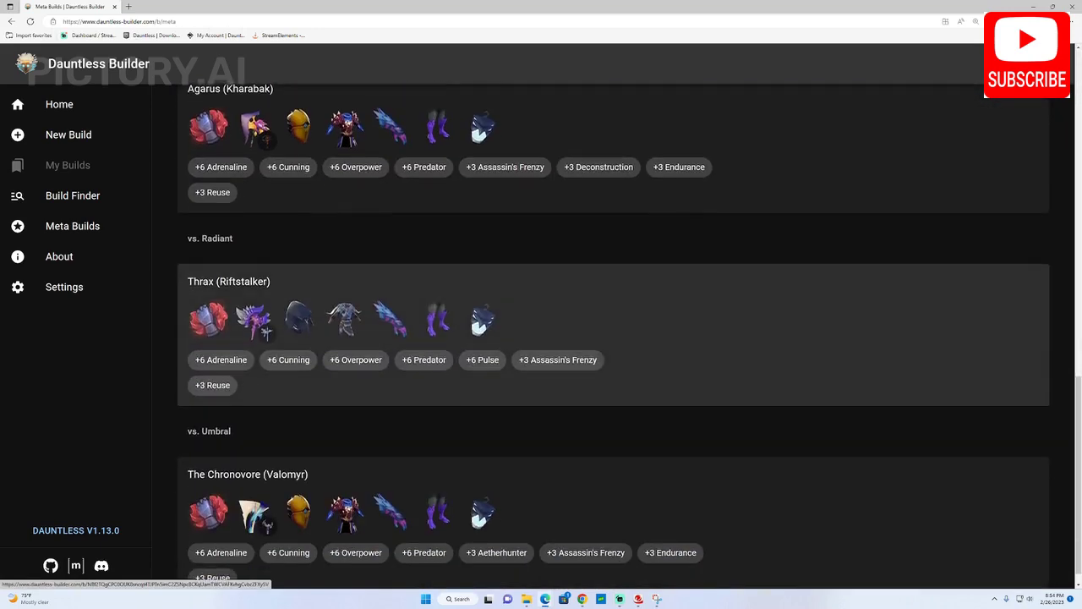
scroll(480, 264, up, 10)
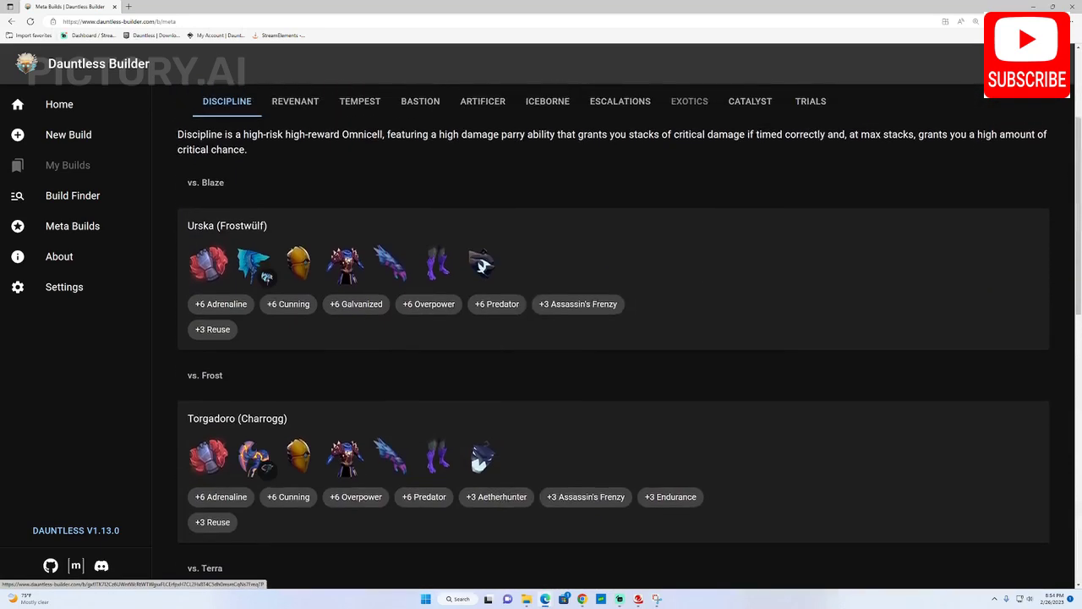
scroll(480, 265, up, 2)
Step: Browse the Axe meta builds for Revenant, Tempest, Bastion, Artificer, Iceborne, Escalations, Catalyst and Trials
click(296, 285)
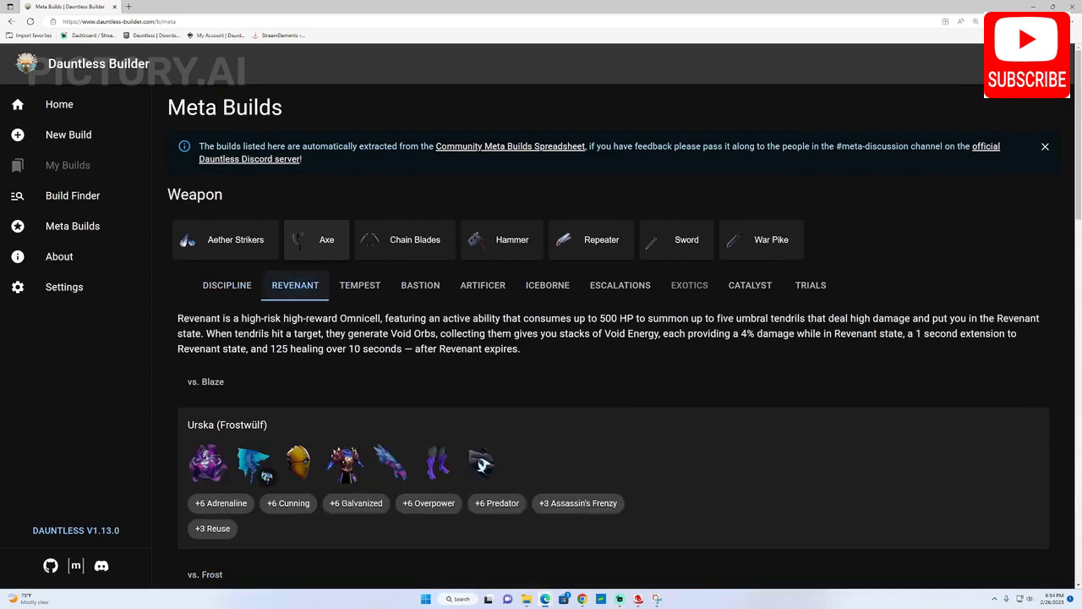
click(359, 285)
click(420, 285)
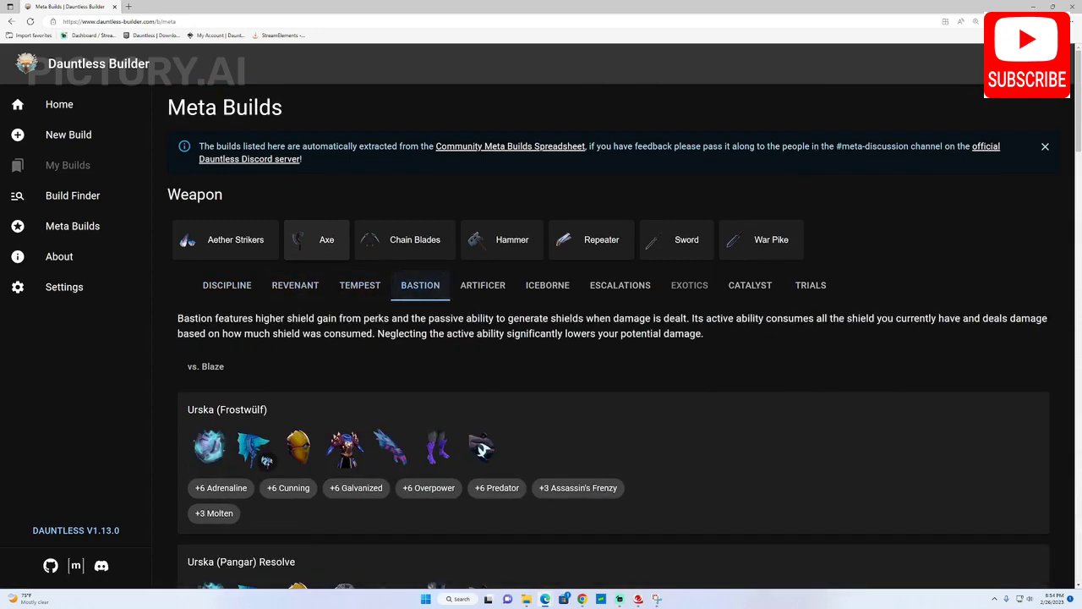
click(483, 285)
click(547, 285)
click(620, 285)
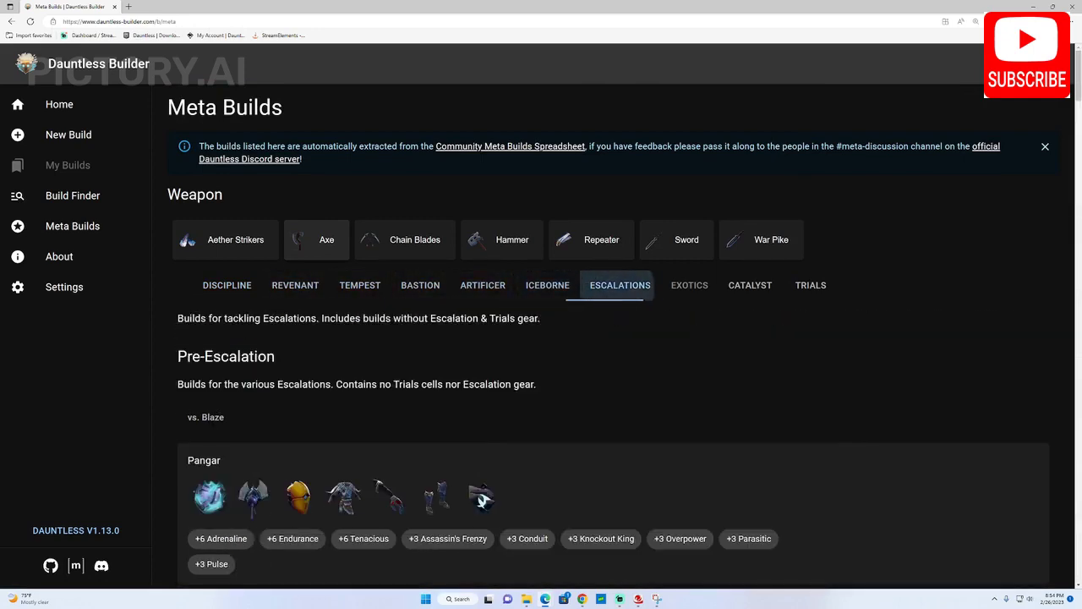
click(750, 285)
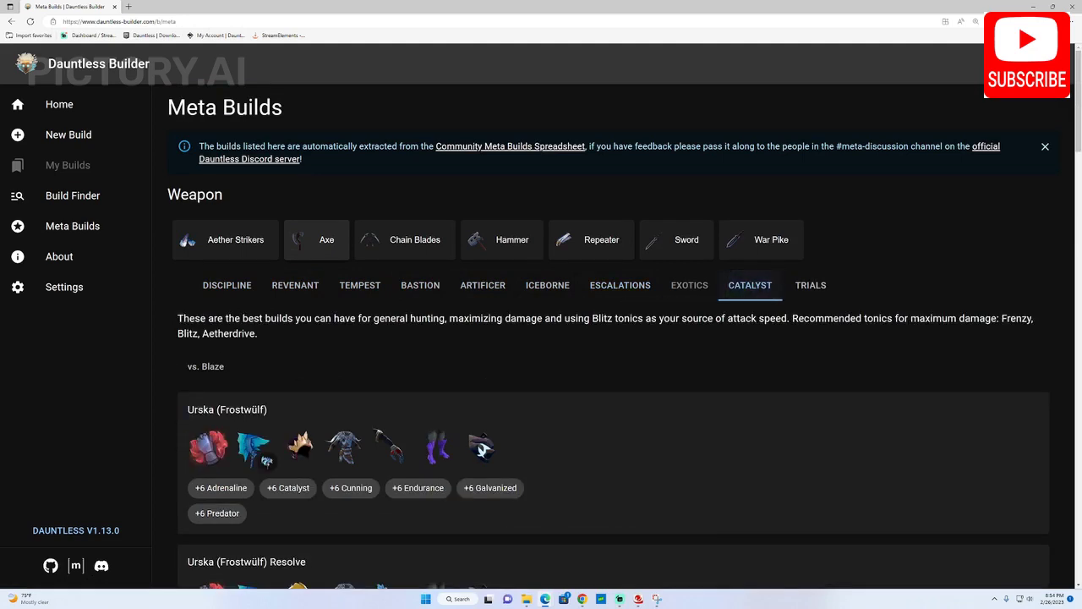
click(810, 285)
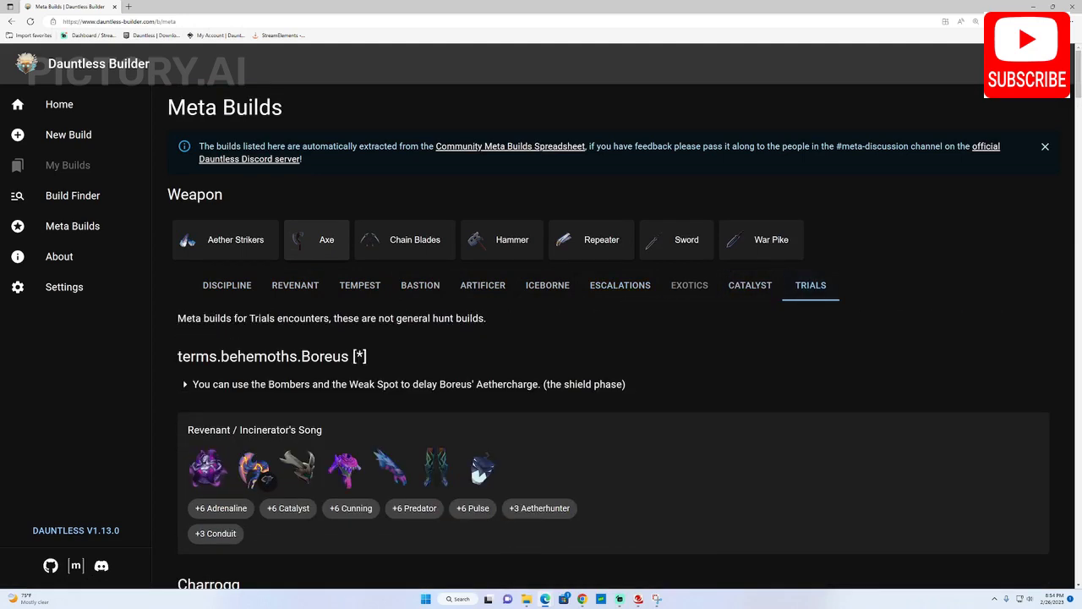